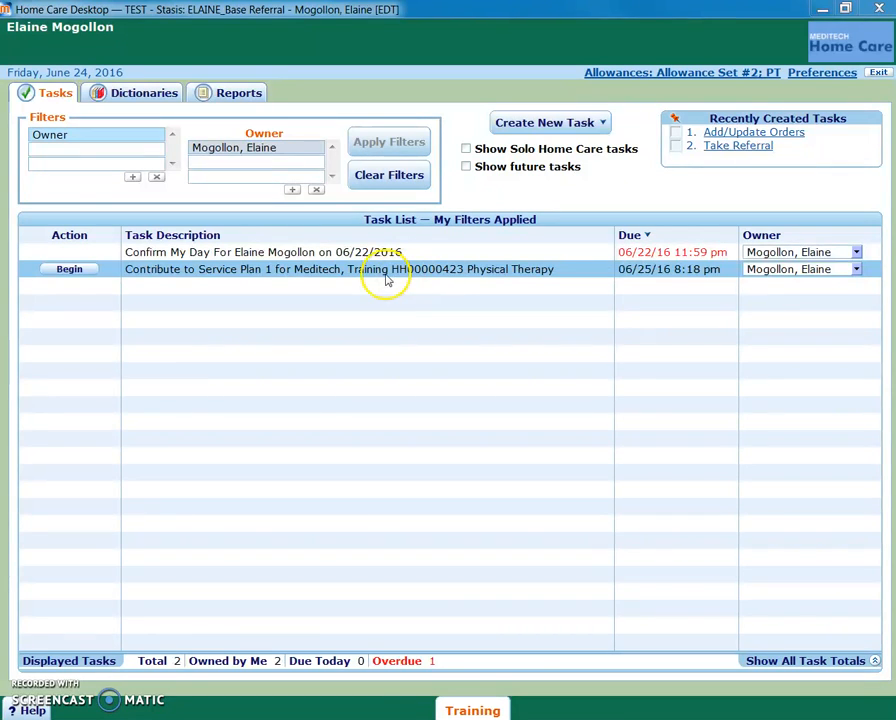
- Begin the Physical Therapy Contribute to Service Plan task and review the patient's status, medications, lab results and orders
left_click(72, 272)
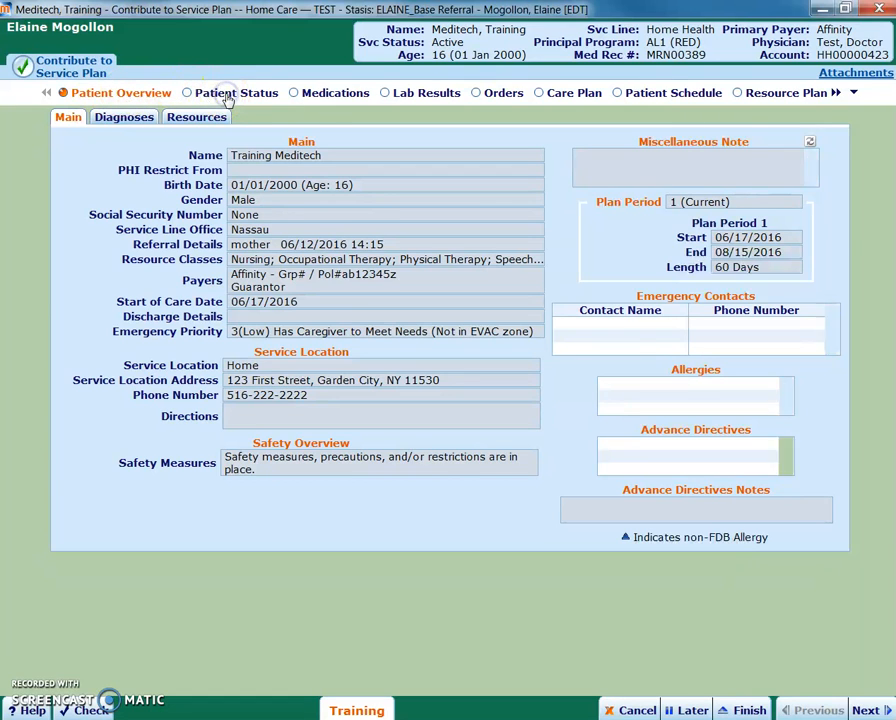
left_click(228, 96)
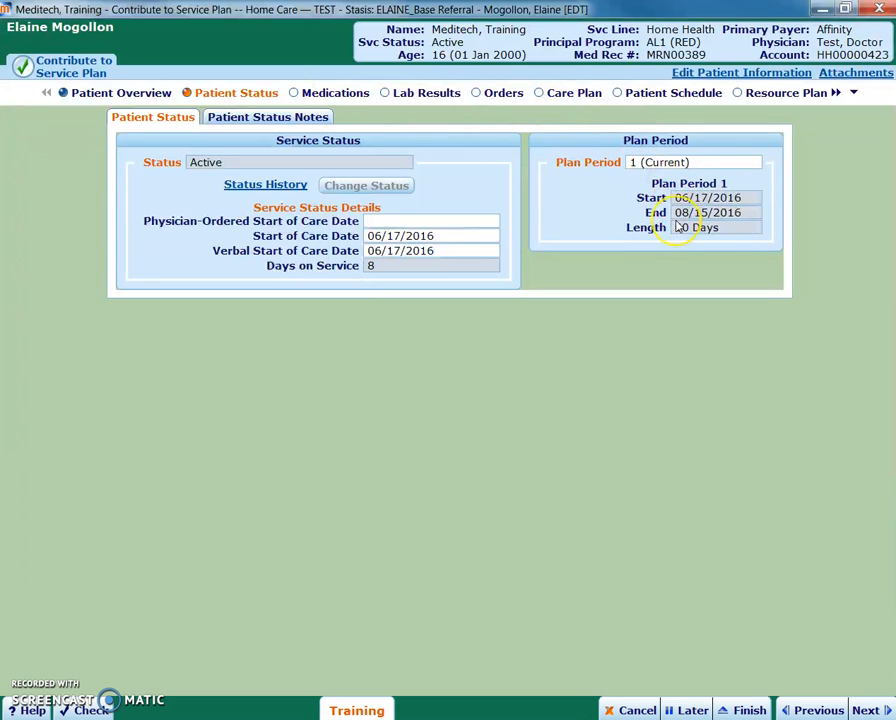
left_click(347, 94)
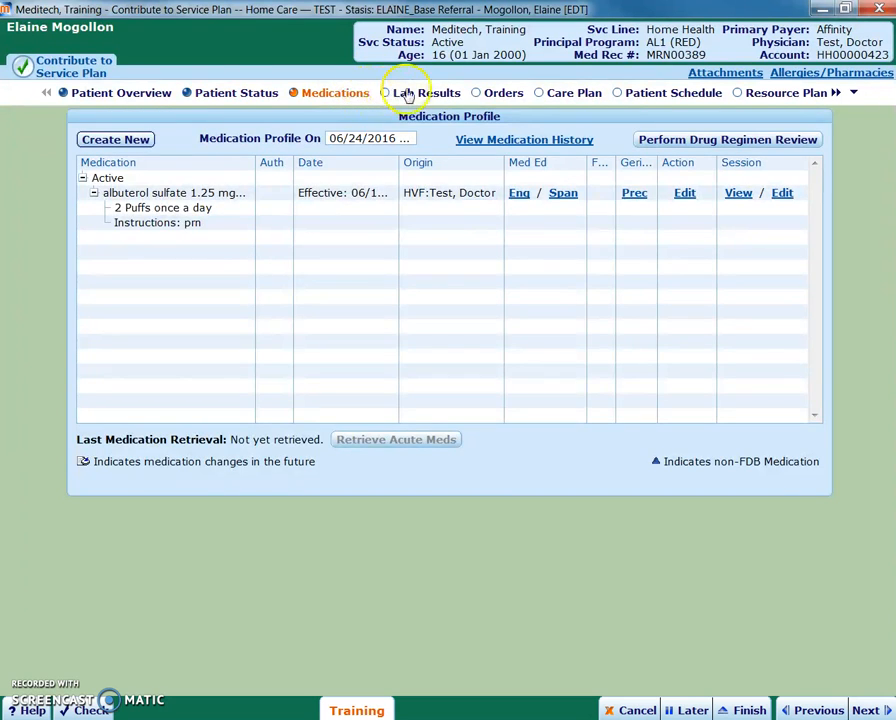
left_click(408, 94)
left_click(490, 94)
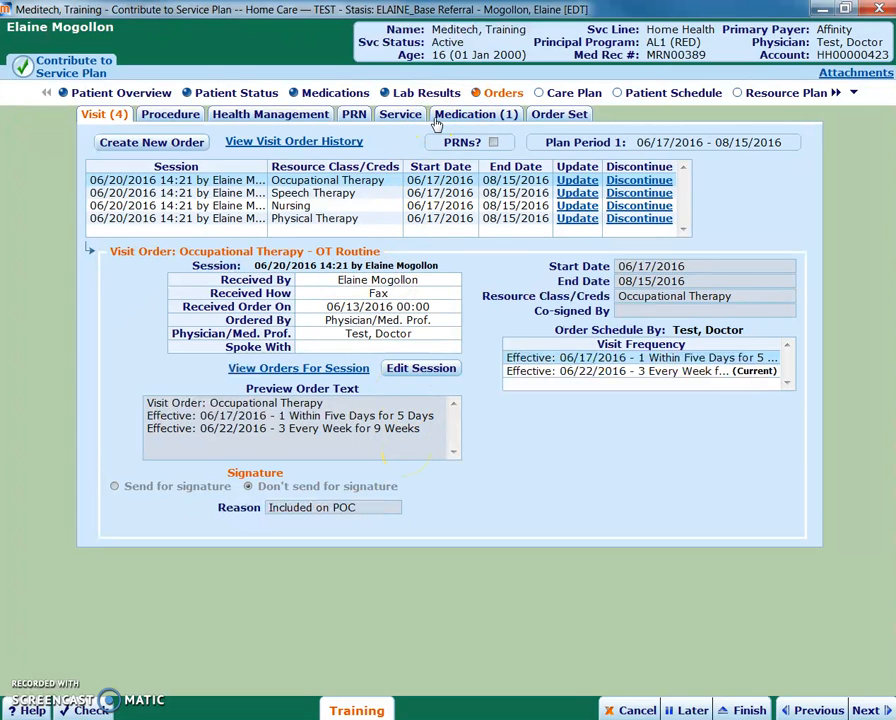
- Add the standard Physical Therapy protocol to the patient's care plan and save the protocol selection
left_click(555, 94)
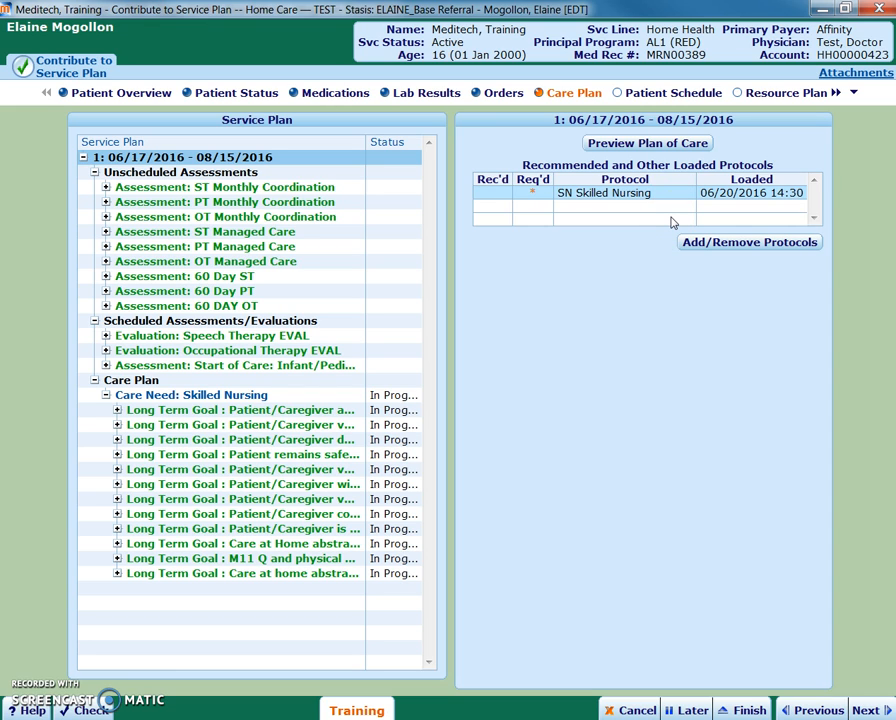
left_click(712, 244)
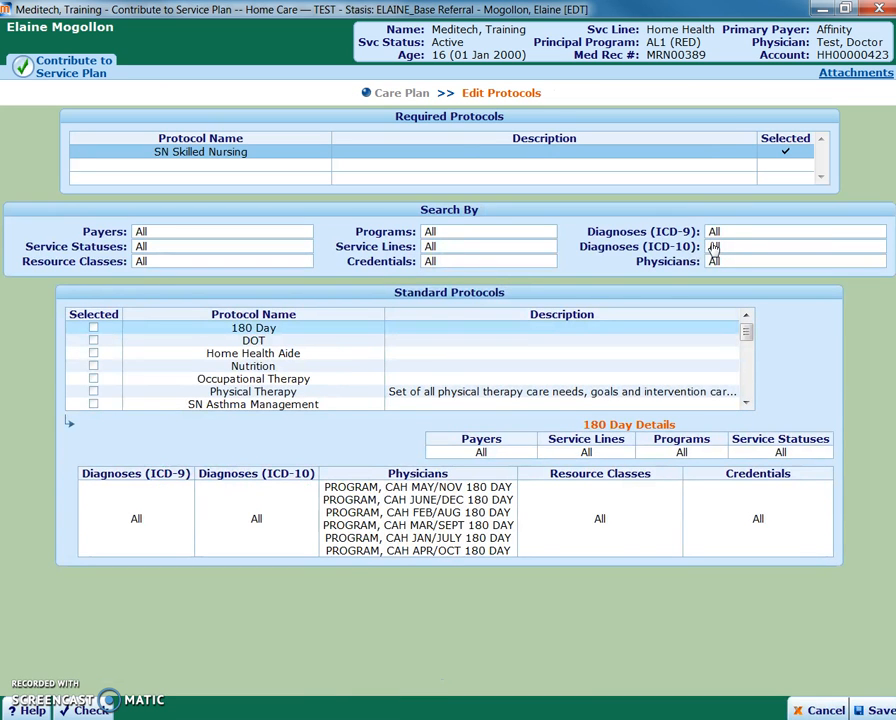
left_click(93, 393)
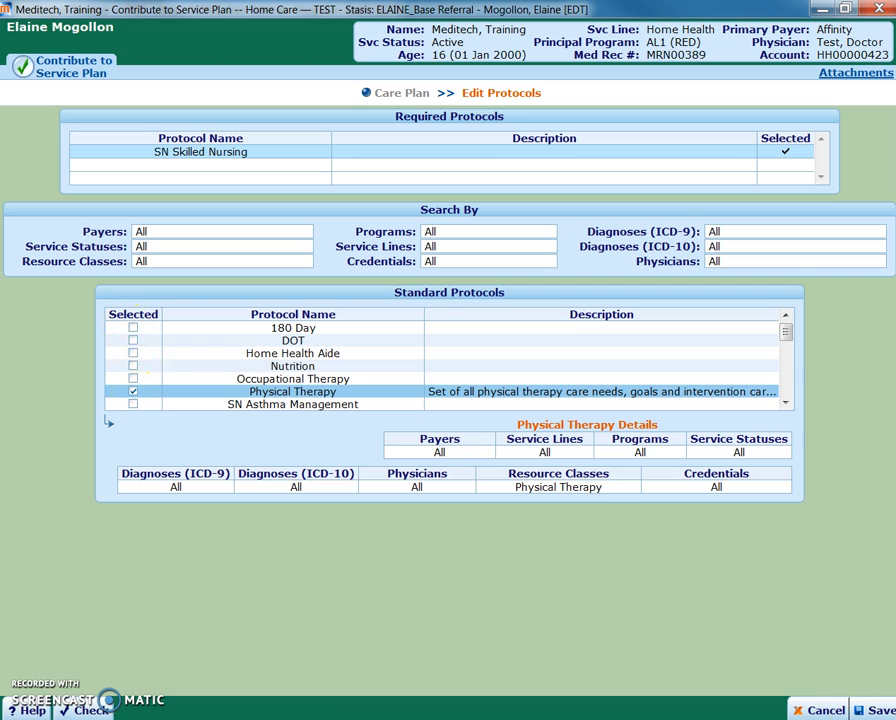
left_click(866, 711)
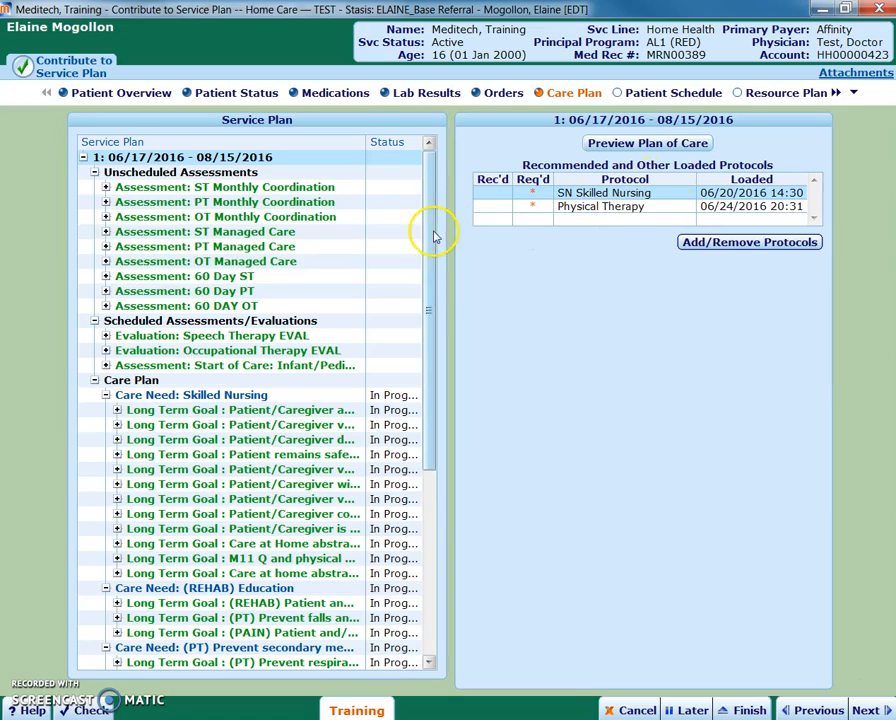
- Expand the long term goal on preventing respiratory complications and review its Chest PT care step
left_click_drag(426, 236, 443, 438)
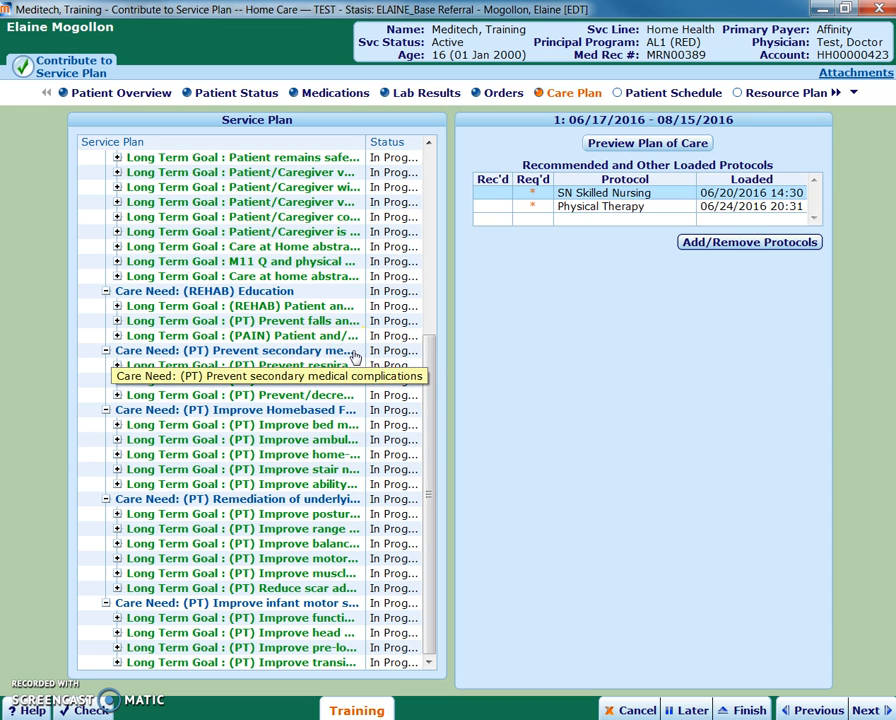
left_click(321, 366)
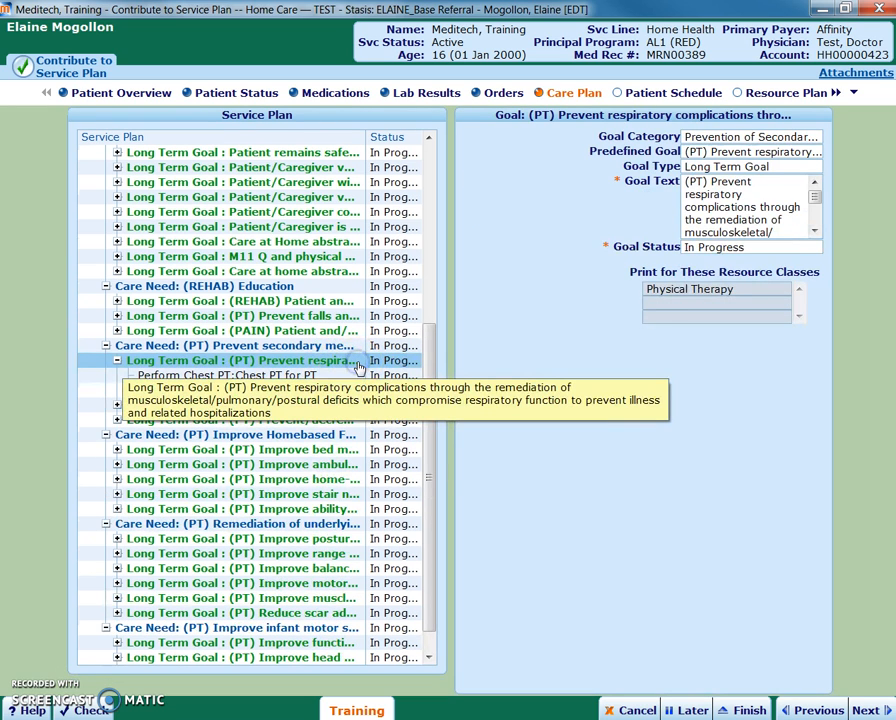
left_click(262, 366)
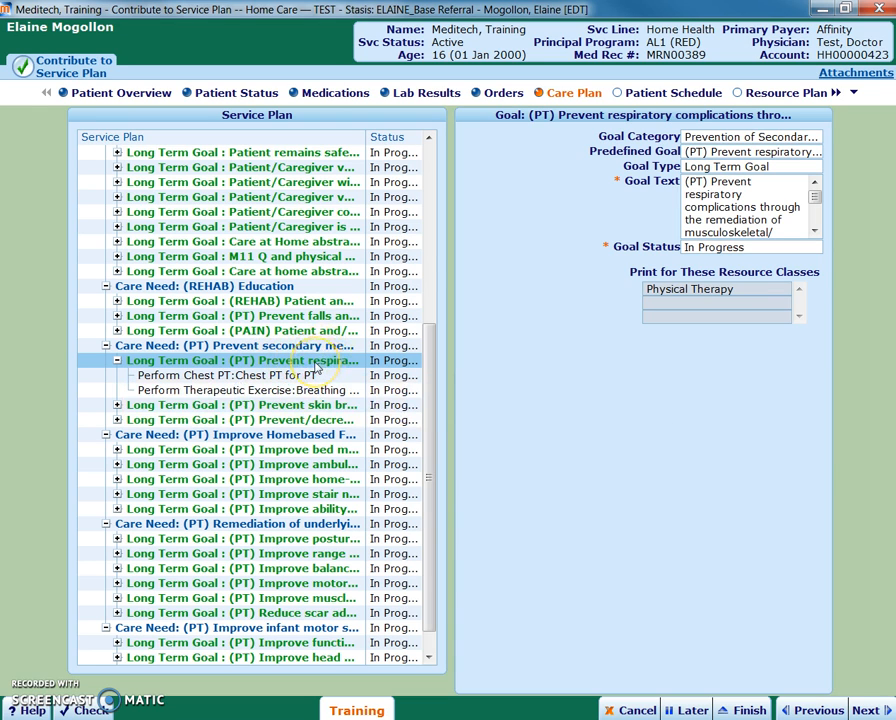
left_click(197, 376)
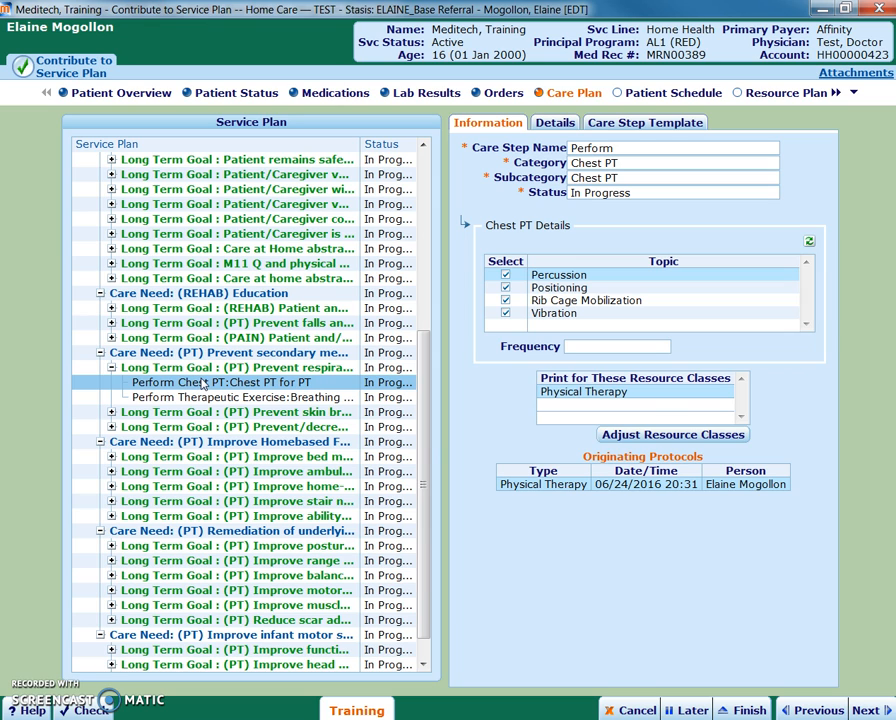
- Set the status of the Perform Therapeutic Exercise: Breathing Exercises care step to Not Needed
left_click(284, 397)
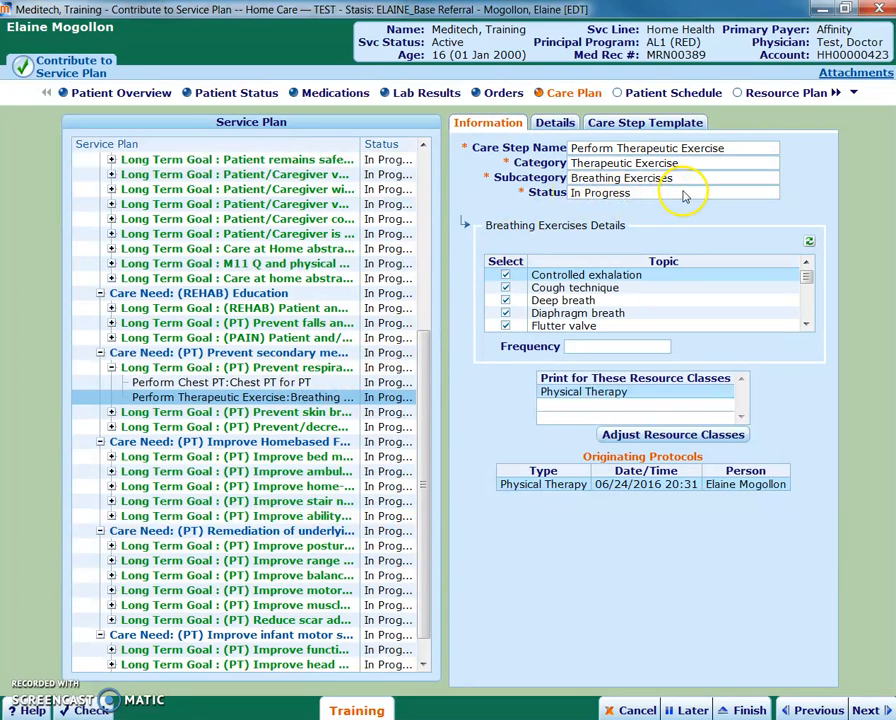
left_click(731, 196)
left_click(773, 193)
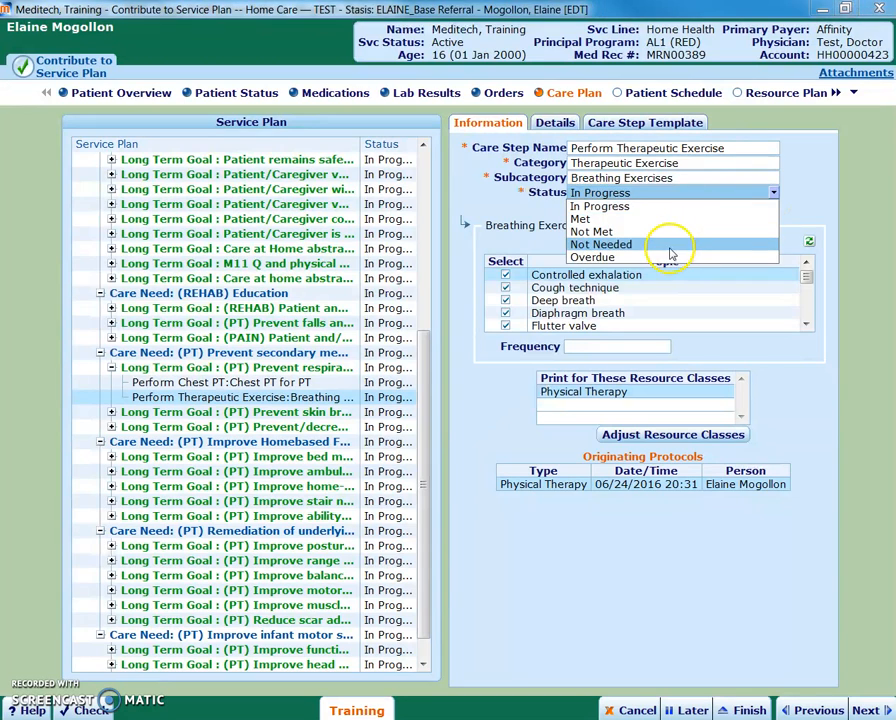
left_click(671, 253)
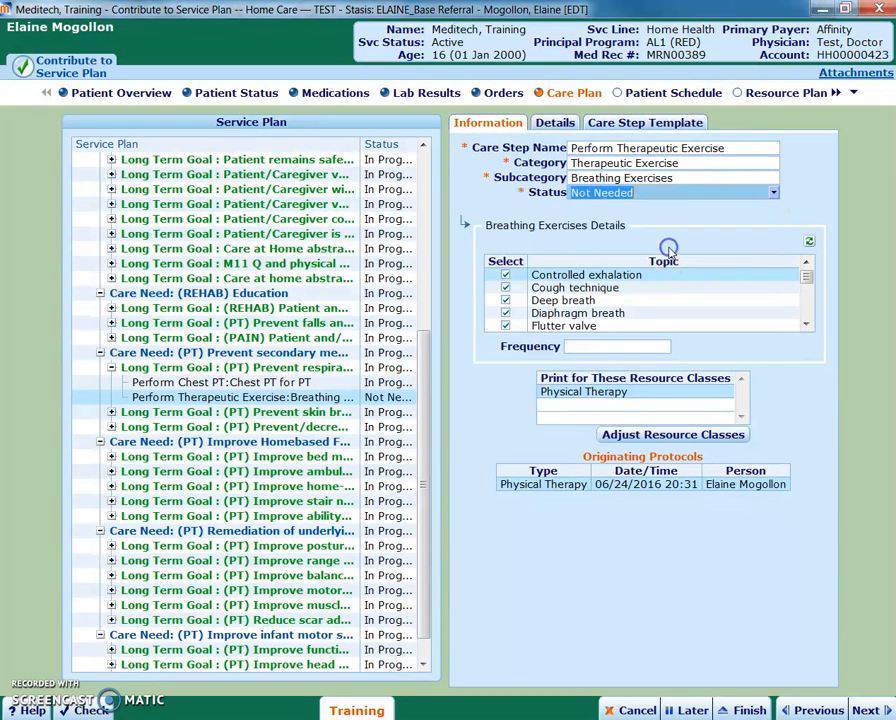
- Set the status of the Perform Chest PT care step to Not Needed
left_click(386, 383)
left_click(698, 192)
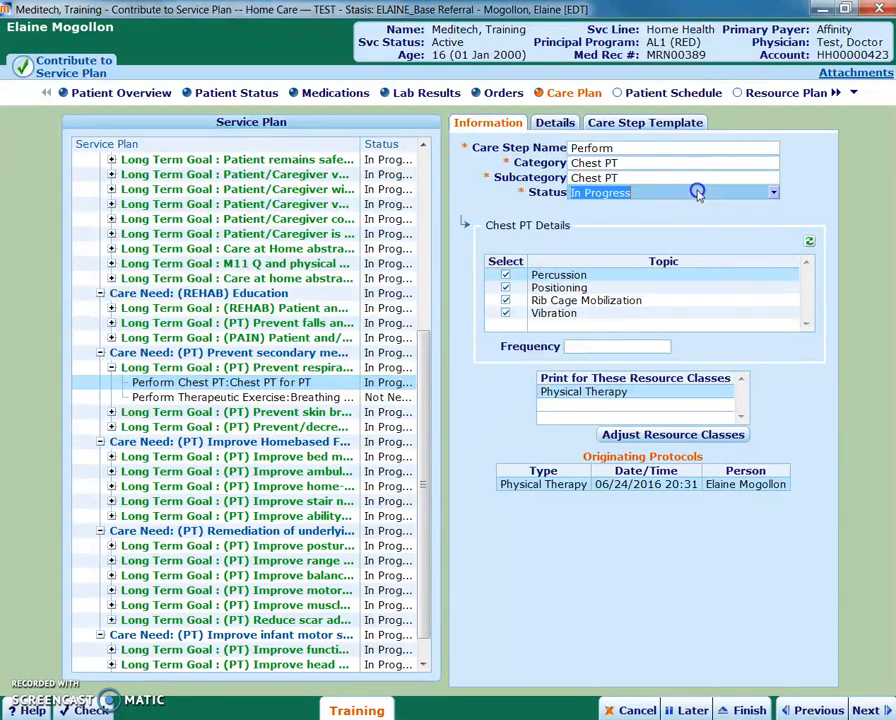
left_click(773, 193)
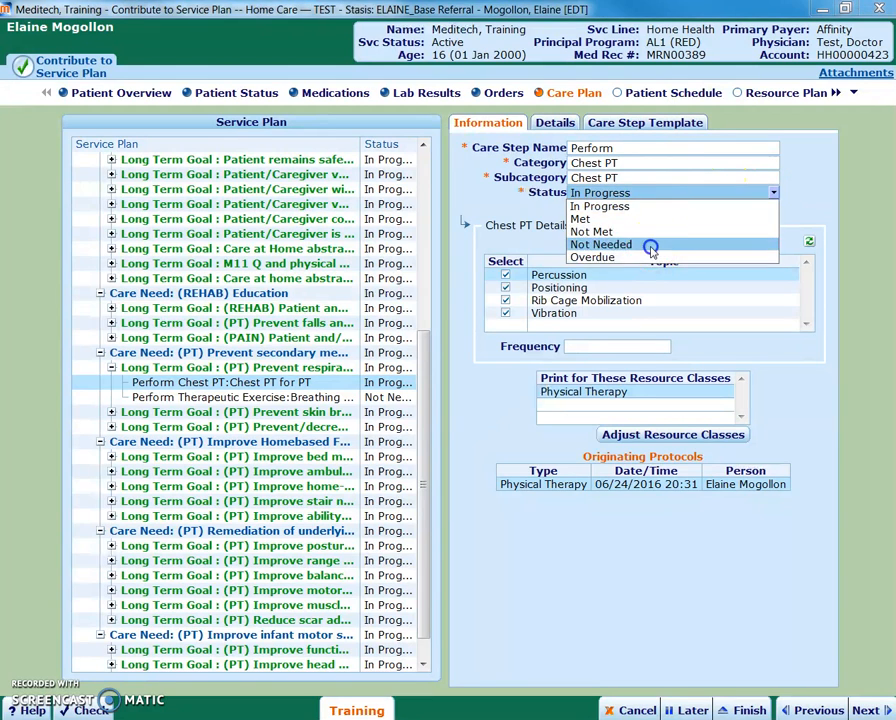
left_click(590, 240)
- Set the goal status of the long term goal on preventing respiratory complications to Not Needed
left_click(394, 367)
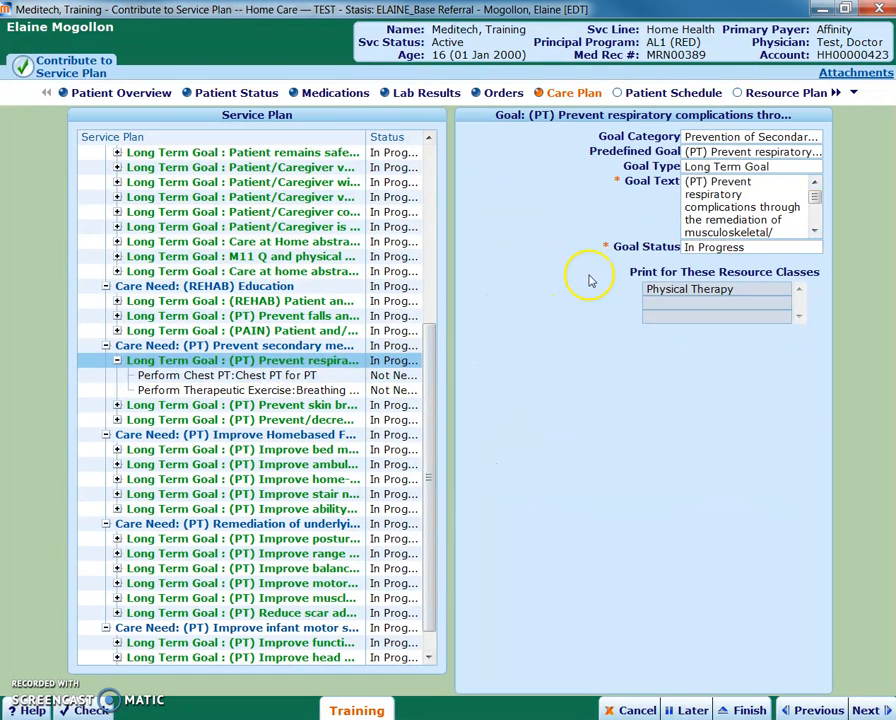
left_click(742, 246)
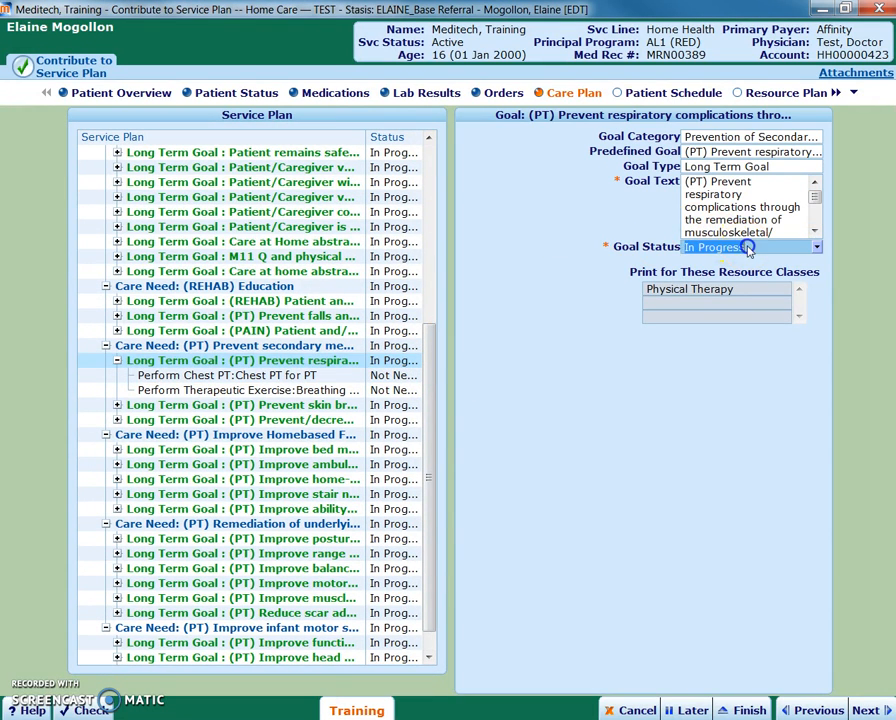
left_click(815, 249)
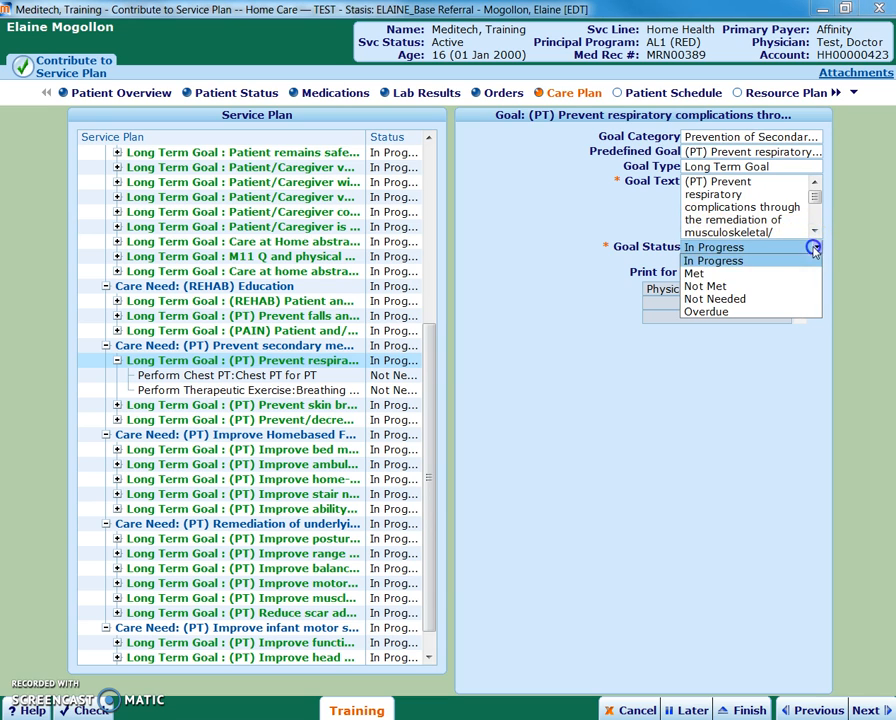
left_click(779, 299)
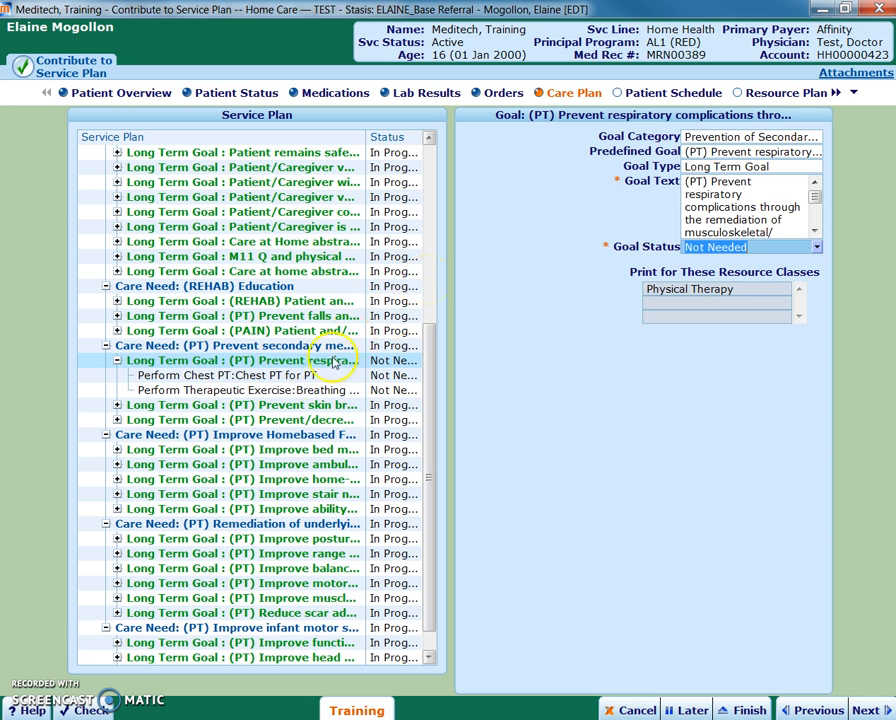
- Review the PT long term goals for skin breakdown, contractures, bed mobility and ambulation, expanding each to show its care steps
left_click(268, 405)
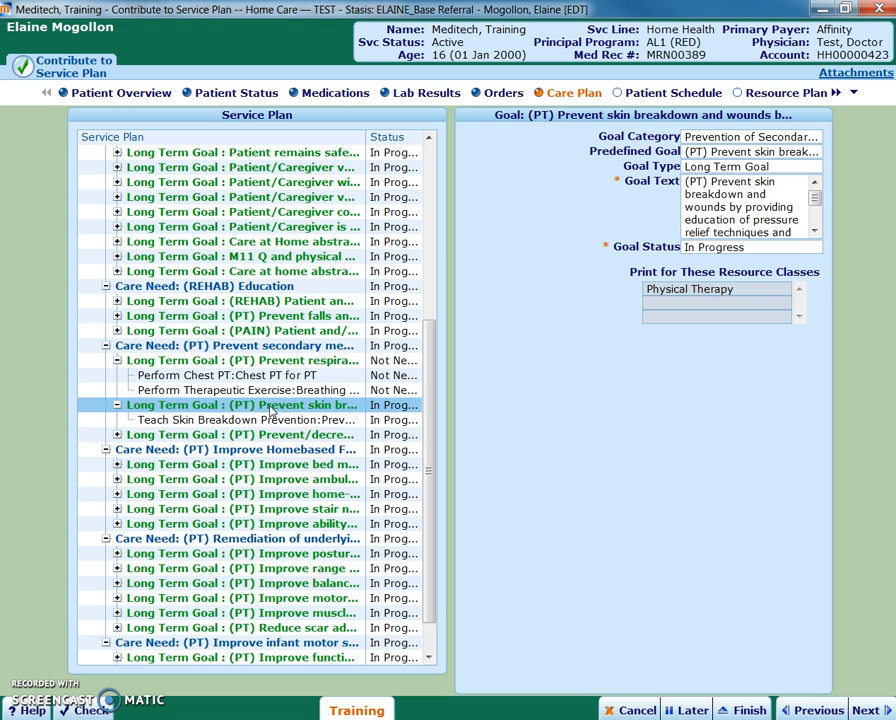
left_click(351, 407)
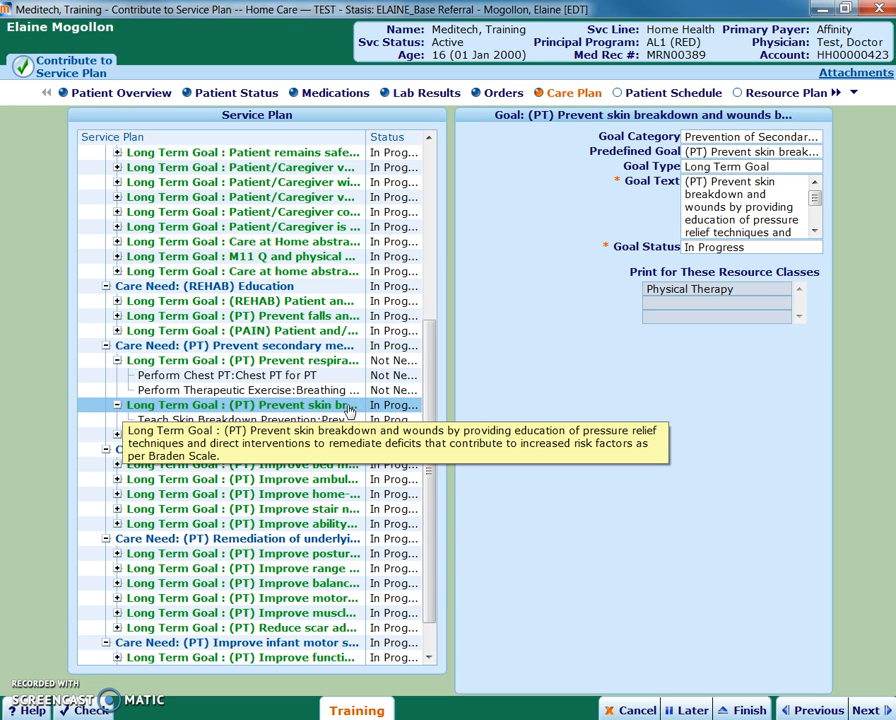
left_click(298, 421)
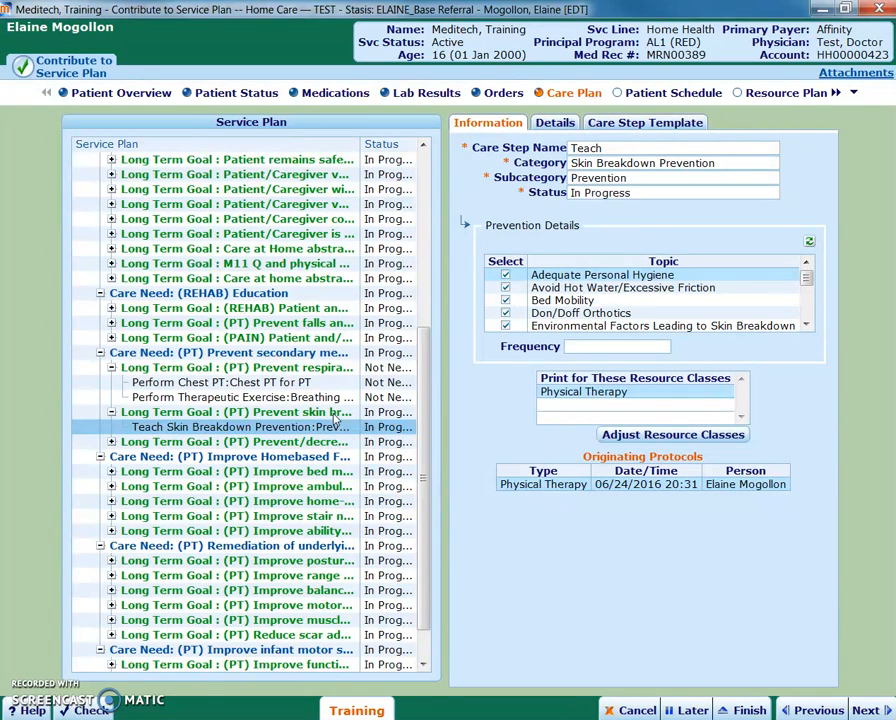
left_click(226, 442)
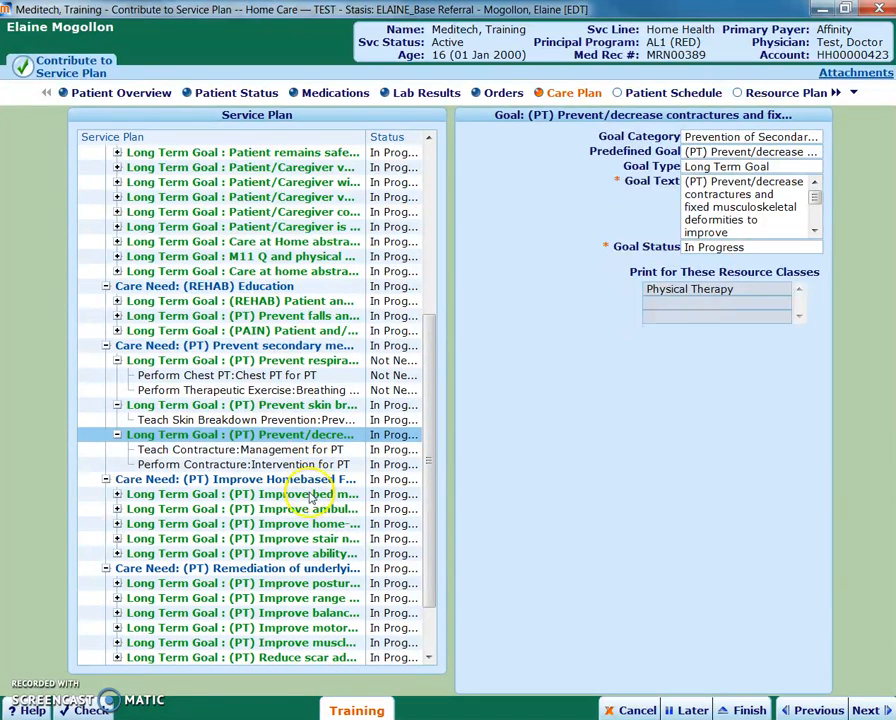
scroll(313, 500, "down", 2)
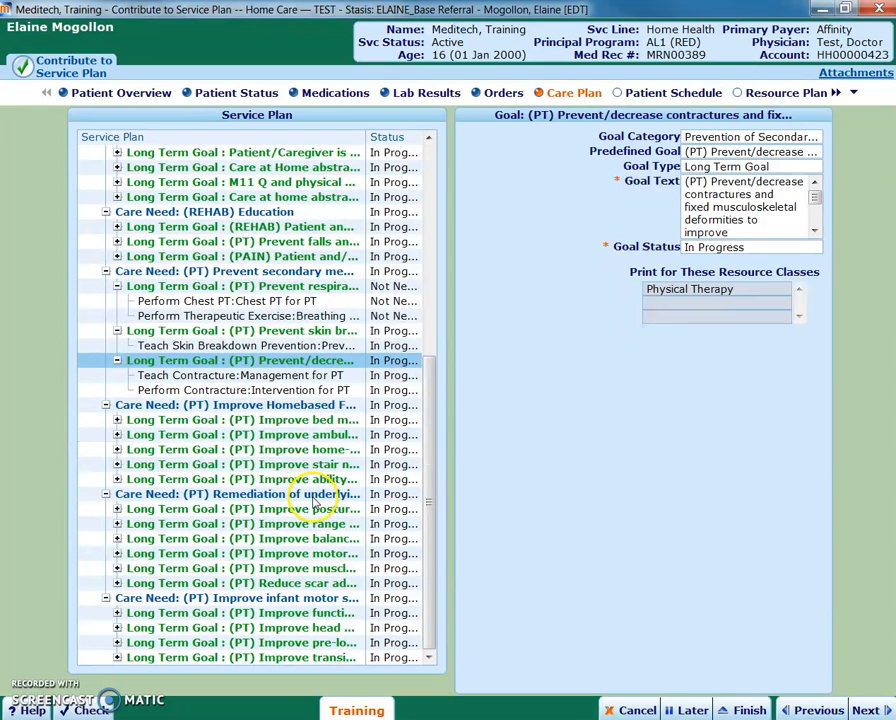
left_click(290, 421)
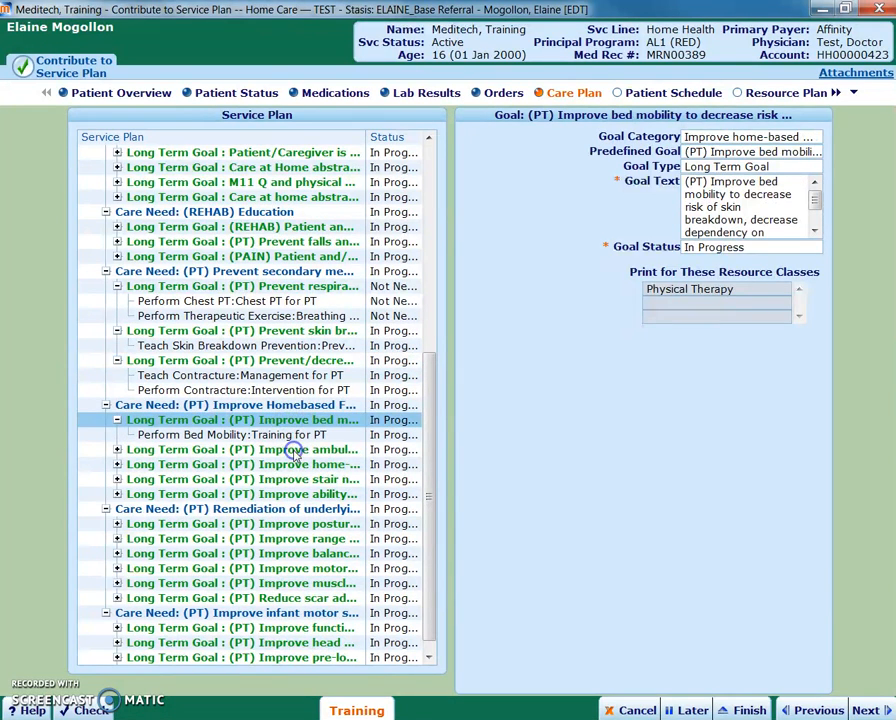
left_click(294, 451)
- Review the (PT) Improve infant motor skills care need and its supine and prone function goal, and delete that care need
left_click_drag(430, 387, 424, 474)
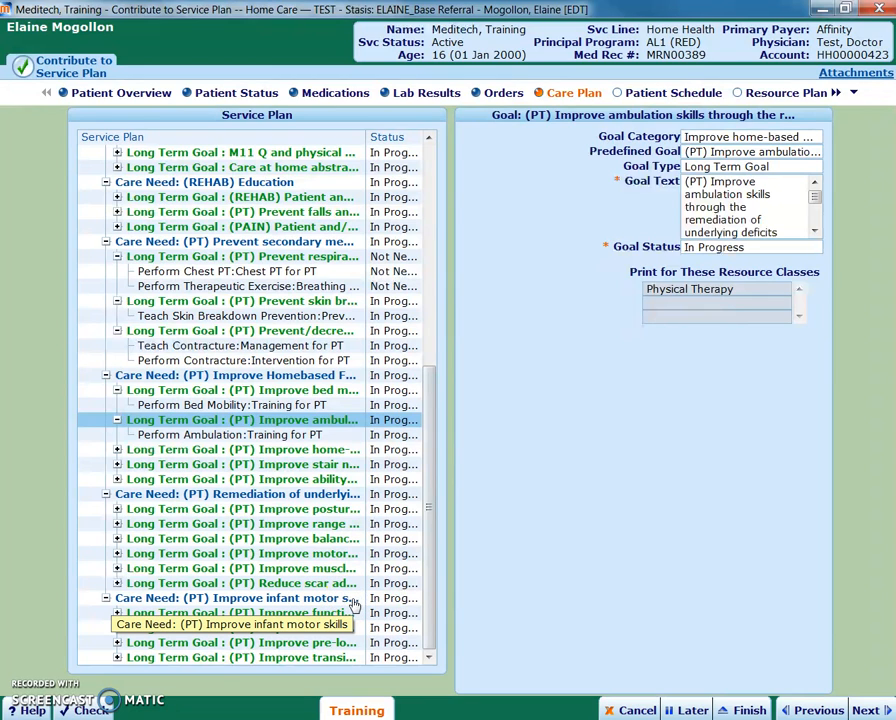
left_click(299, 600)
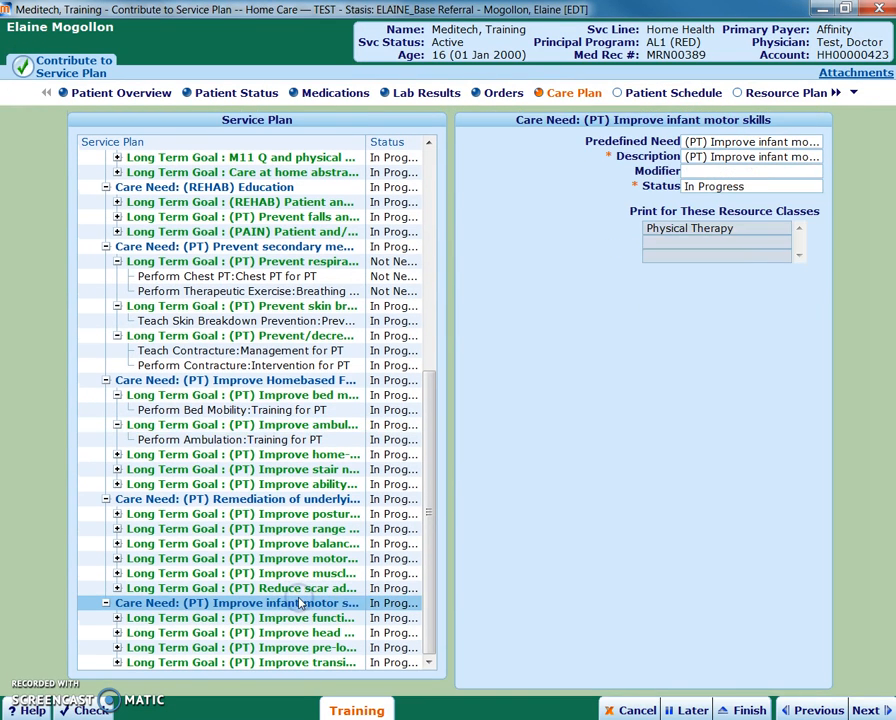
left_click(296, 620)
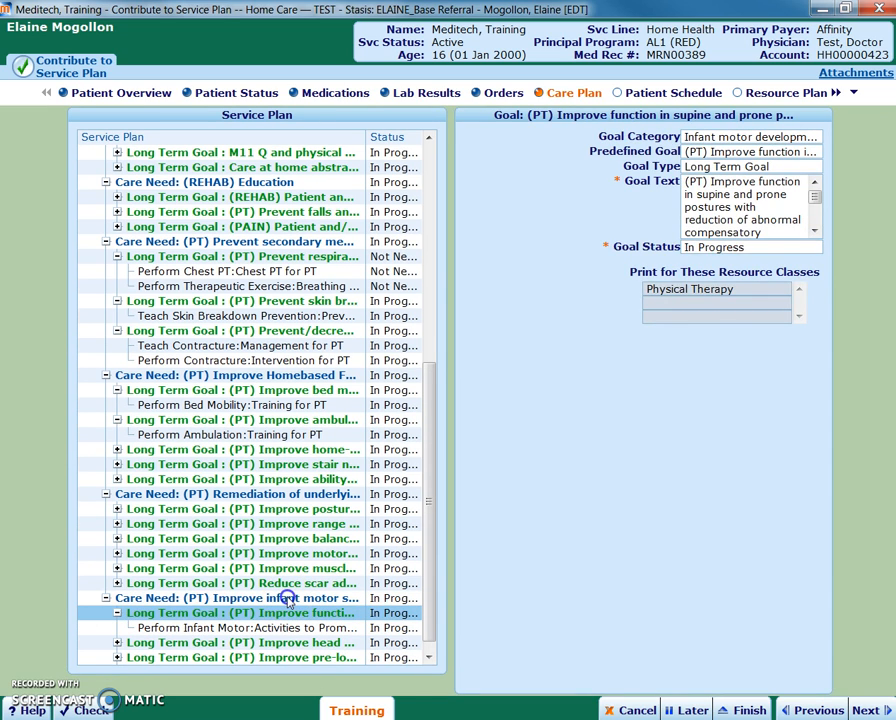
left_click(287, 598)
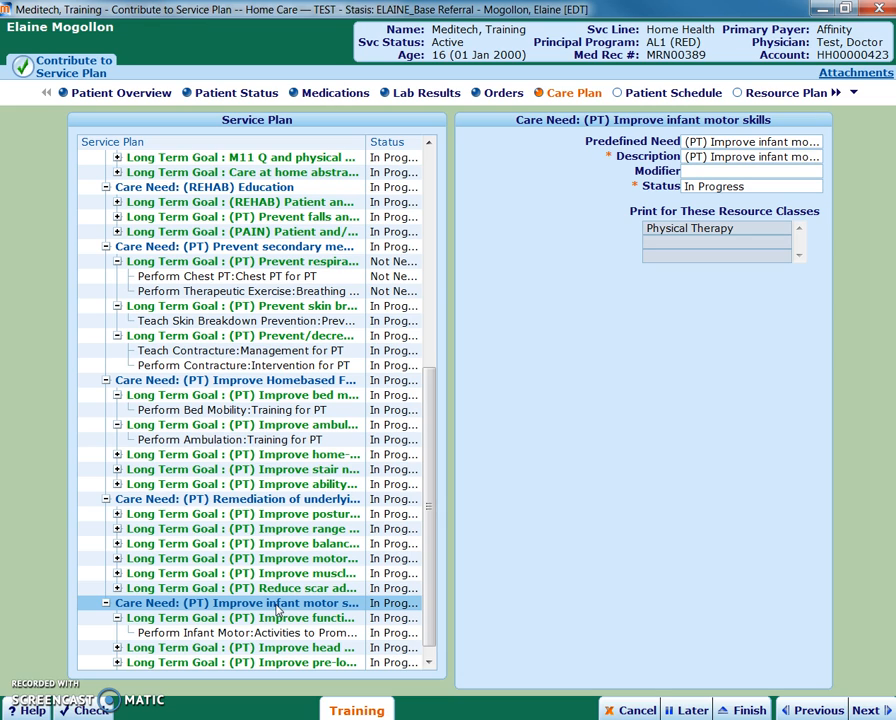
left_click(229, 608)
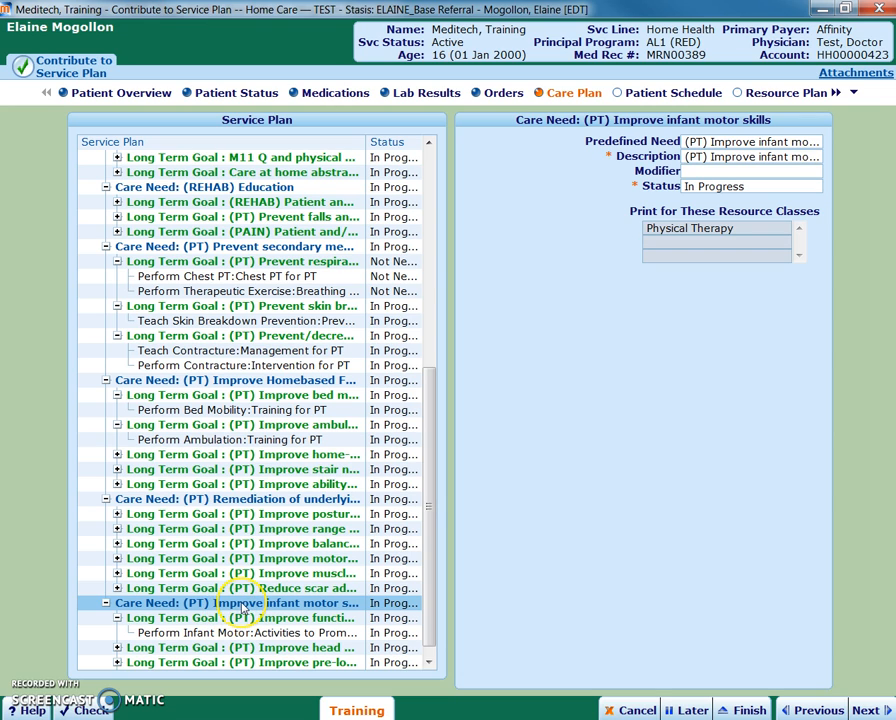
right_click(241, 605)
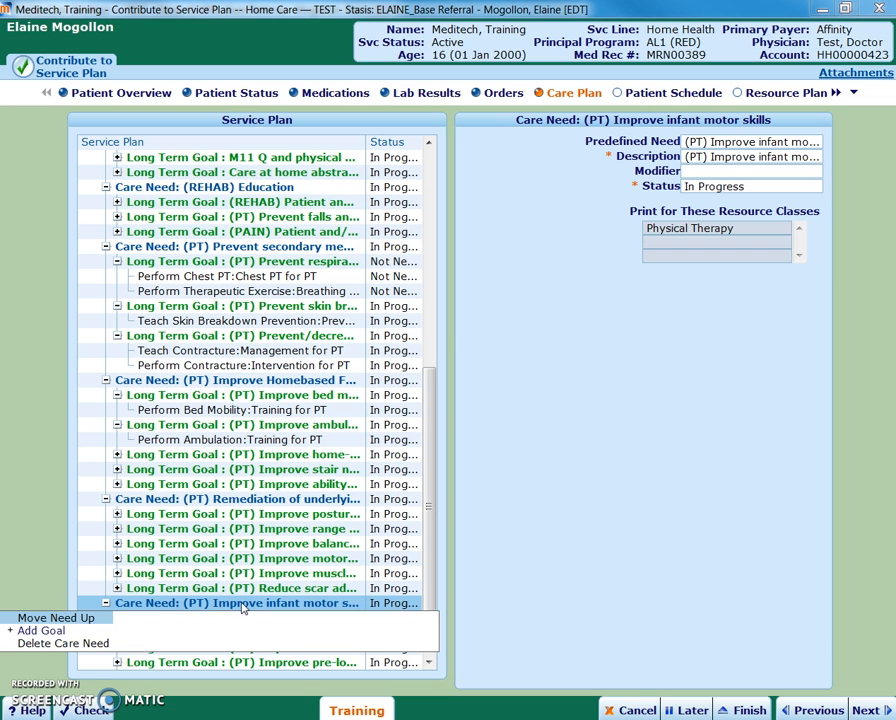
left_click(93, 645)
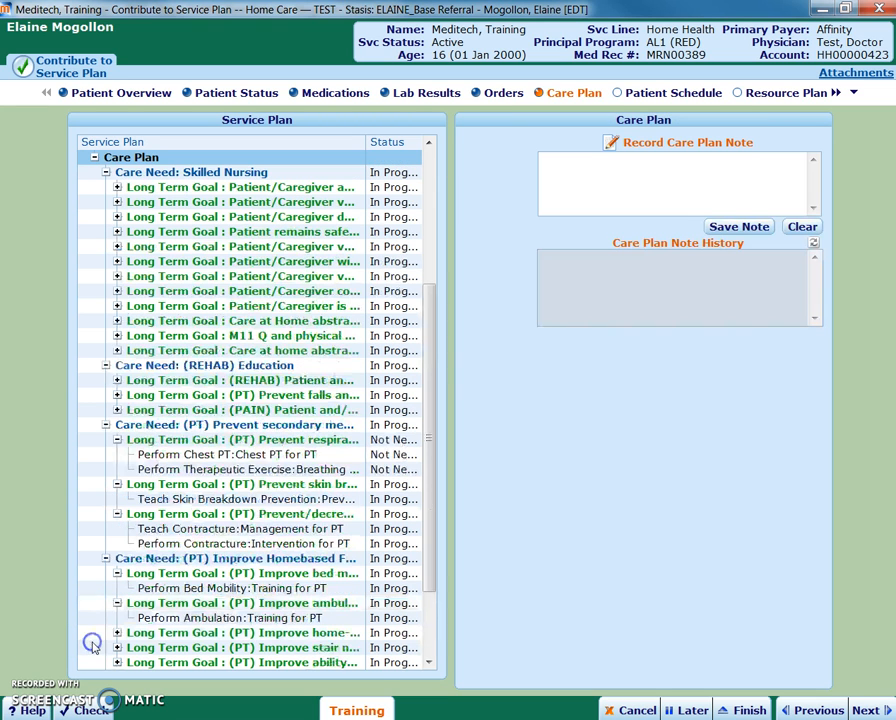
scroll(345, 576, "down", 2)
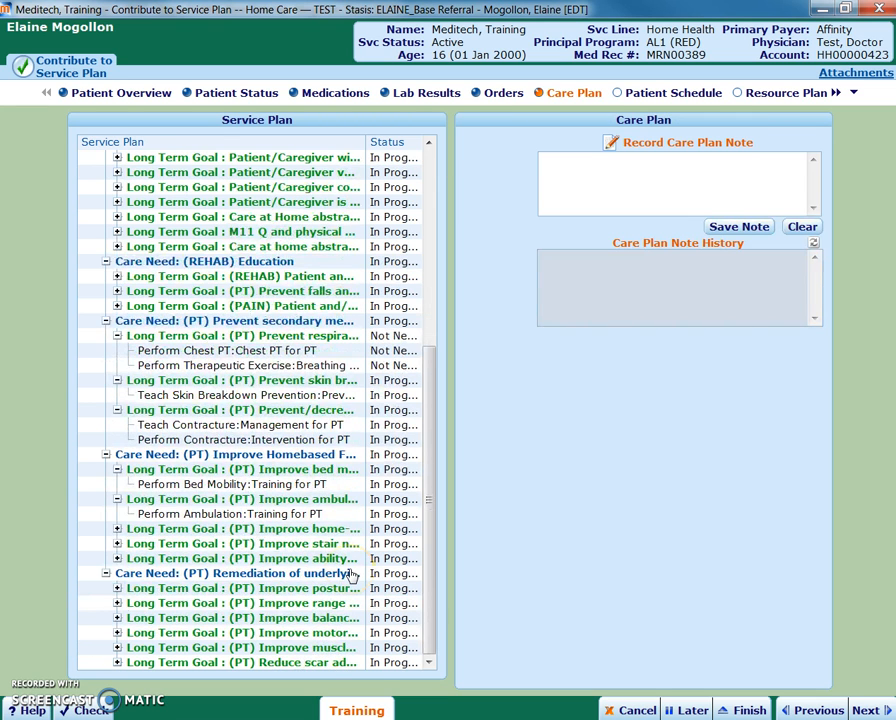
- Review the (PT) Reduce scar adhesions long term goal and its Scar/Adhesion Treatment care step, including the delete options for both
left_click(324, 665)
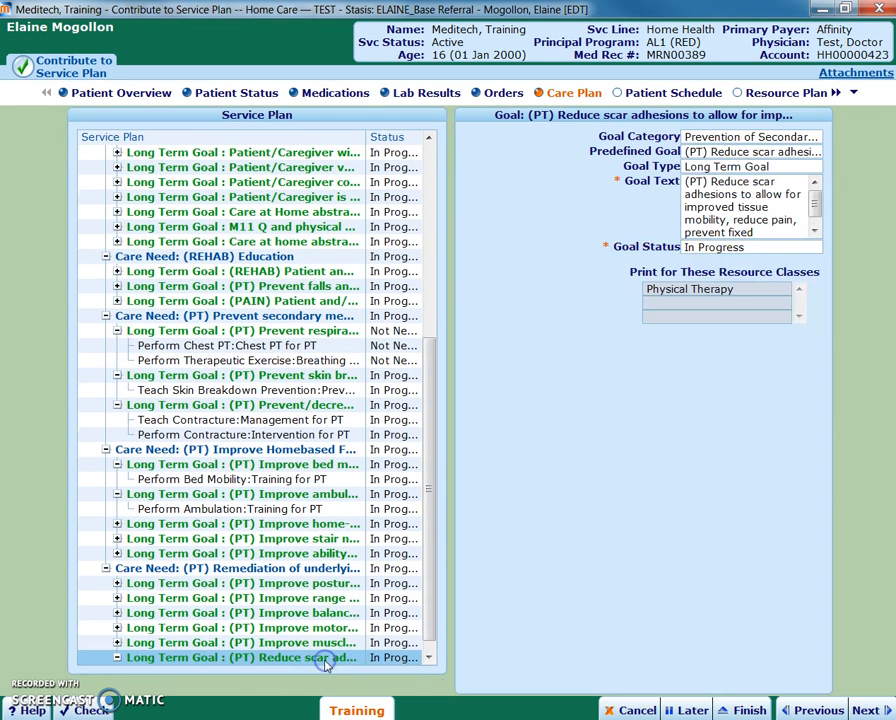
double_click(322, 652)
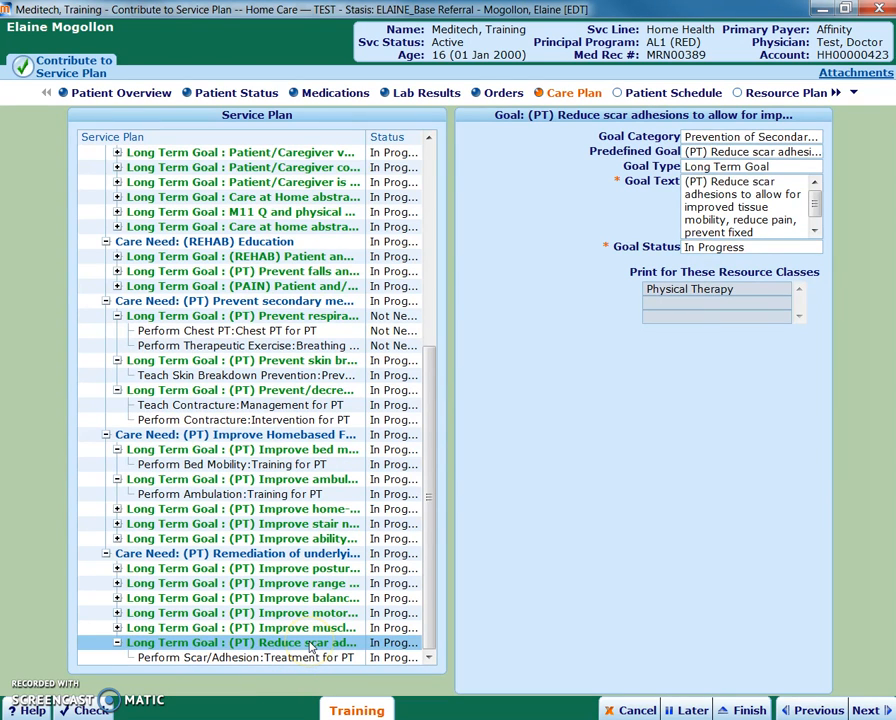
right_click(309, 645)
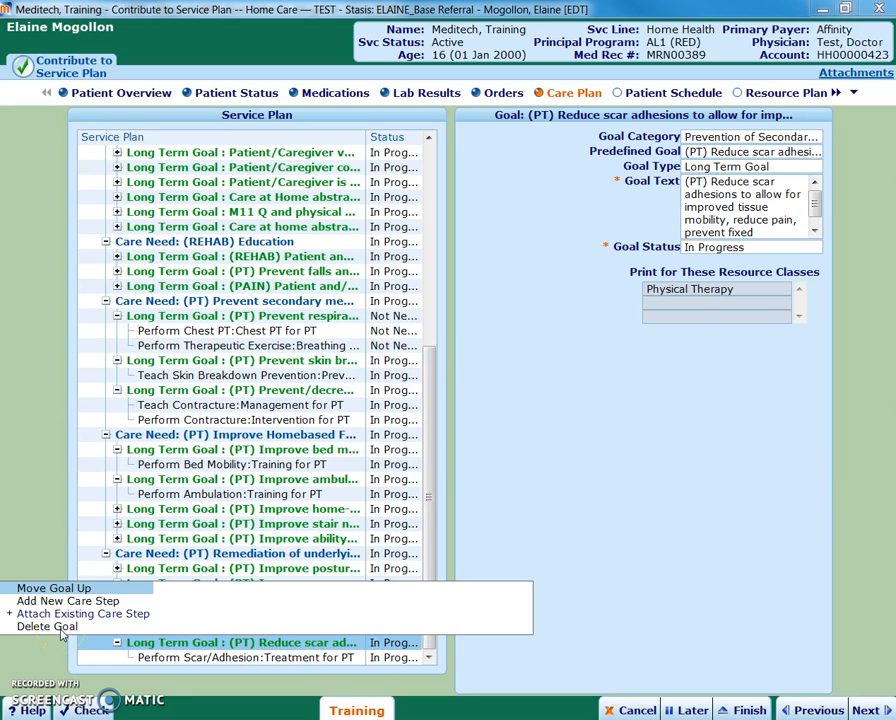
left_click(202, 660)
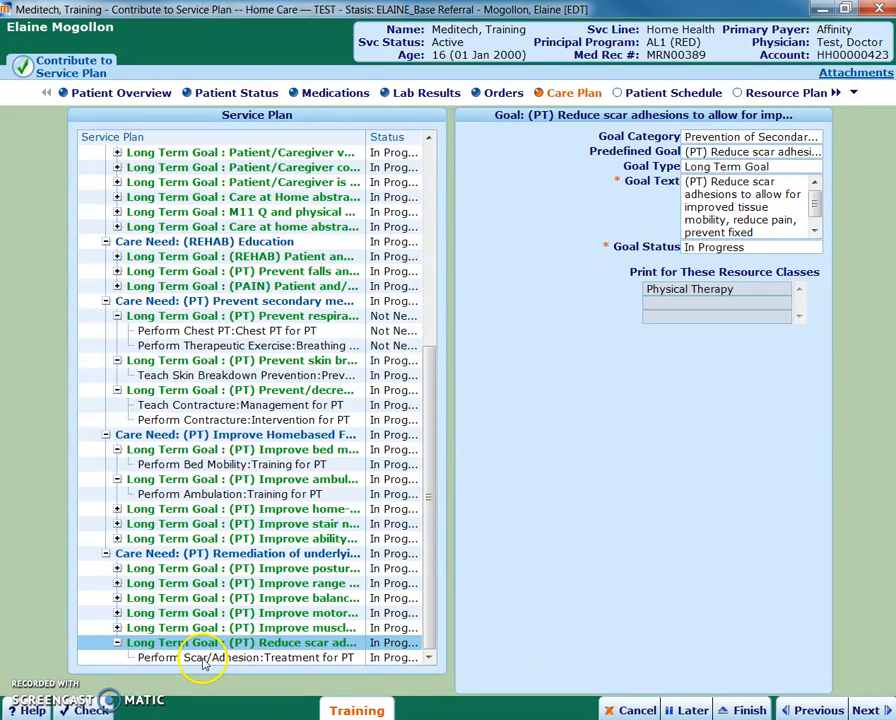
left_click(202, 660)
right_click(204, 666)
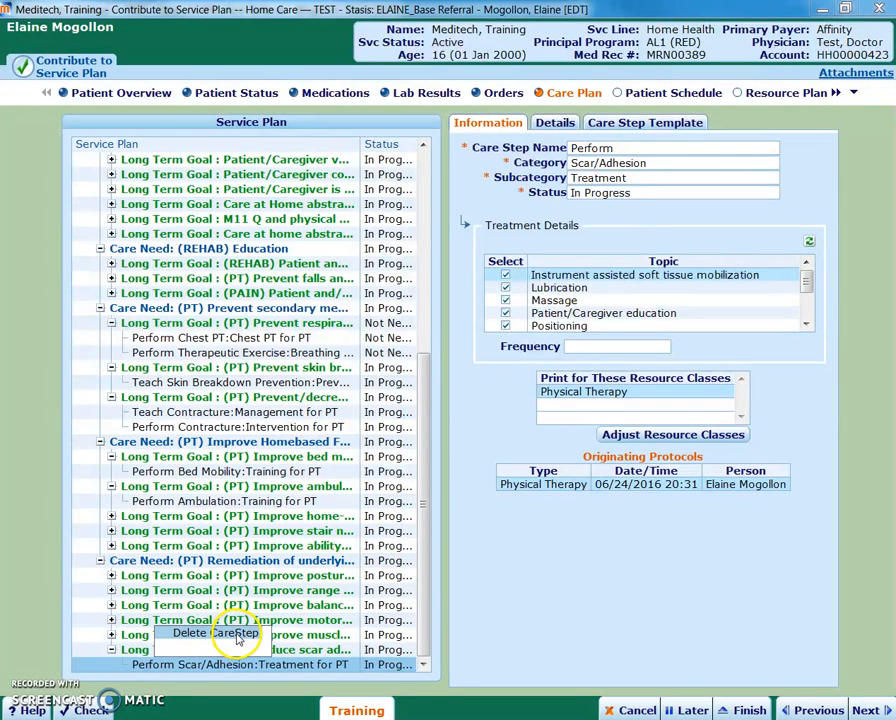
left_click(498, 540)
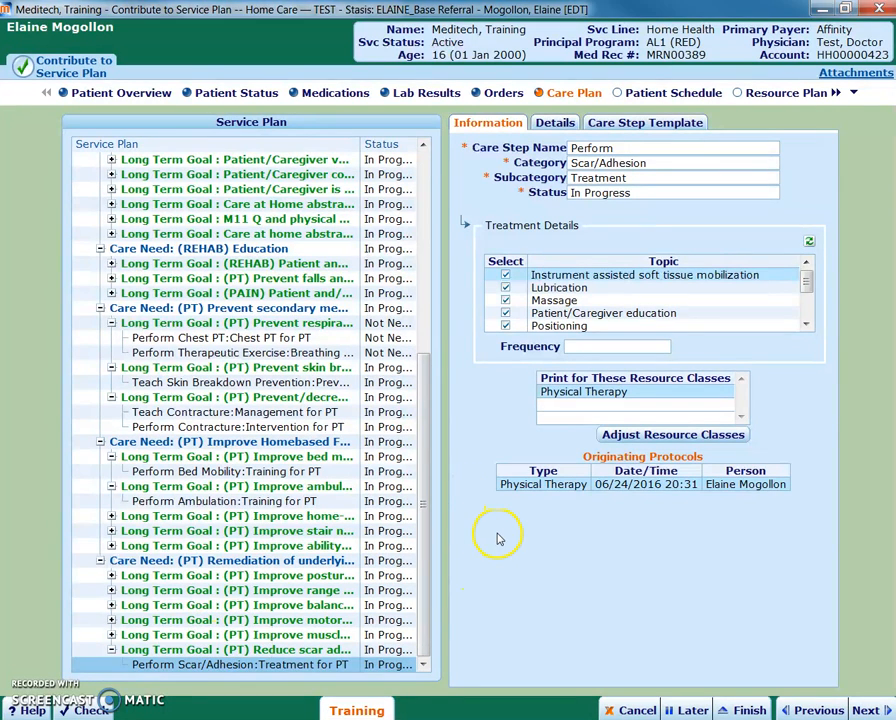
- Set the goal status of the (PT) Improve bed mobility long term goal to Not Needed
left_click(395, 458)
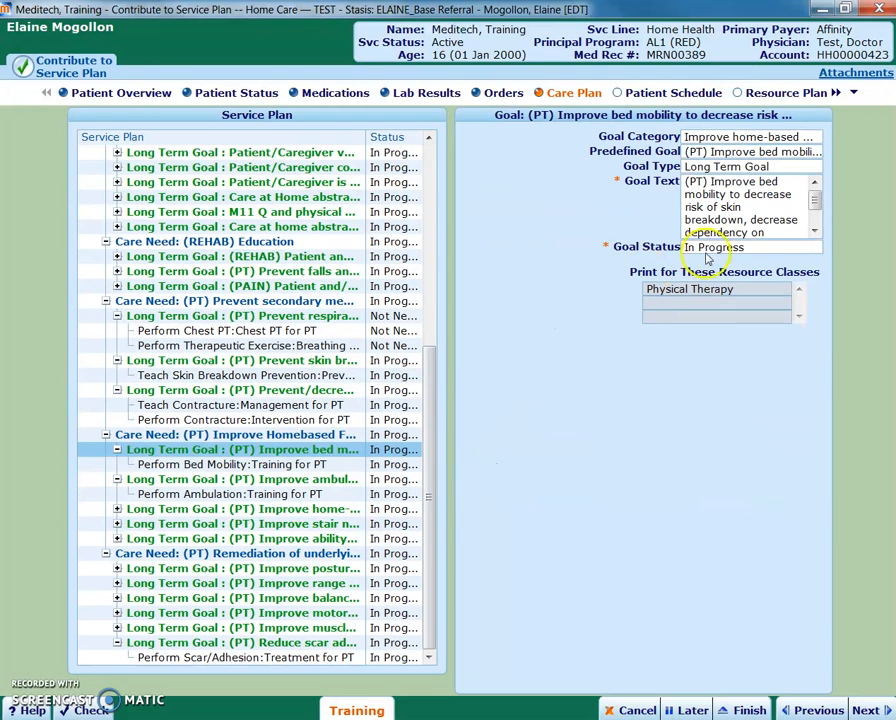
left_click(782, 246)
left_click(815, 248)
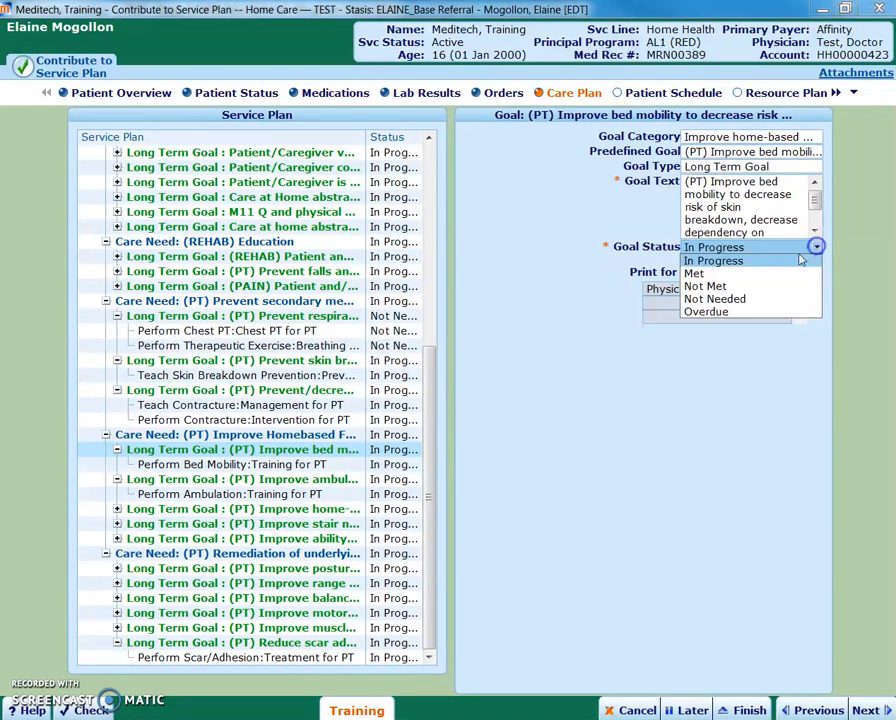
left_click(732, 298)
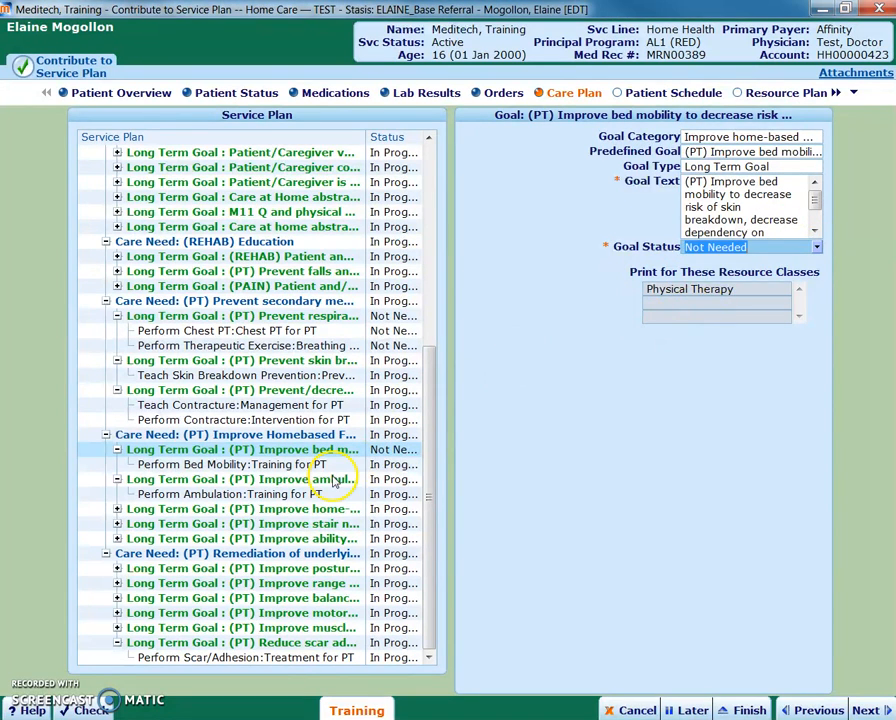
- Set the status of the Perform Bed Mobility Training care step to Not Needed
left_click(397, 466)
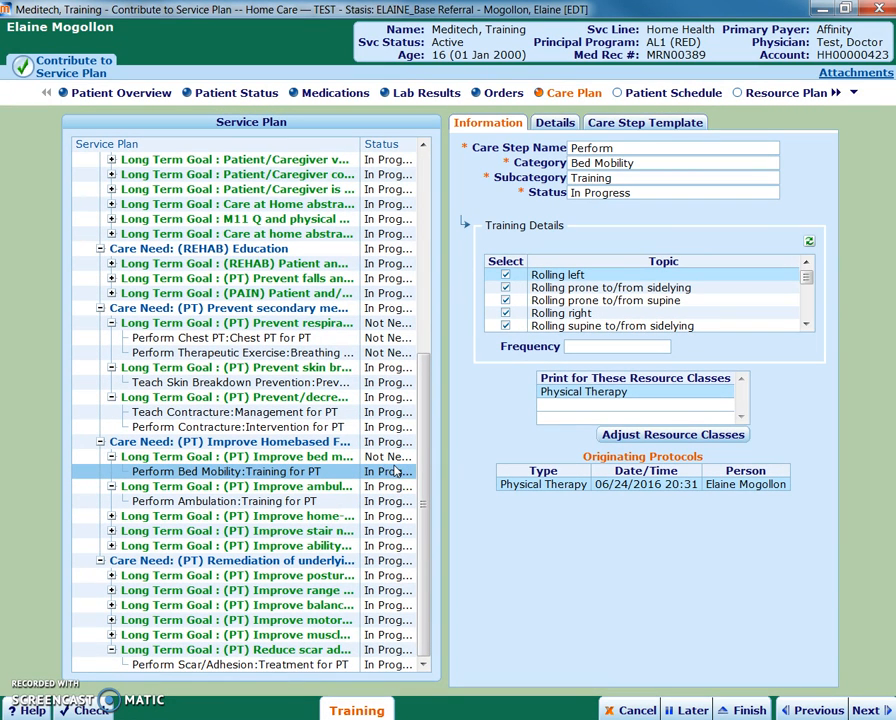
left_click(682, 193)
left_click(773, 193)
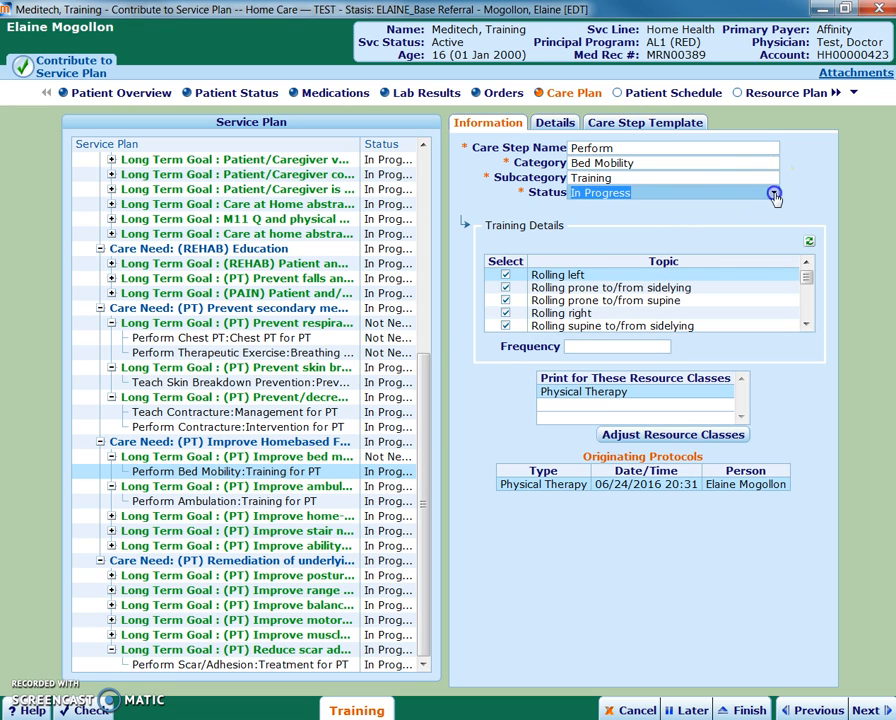
left_click(662, 246)
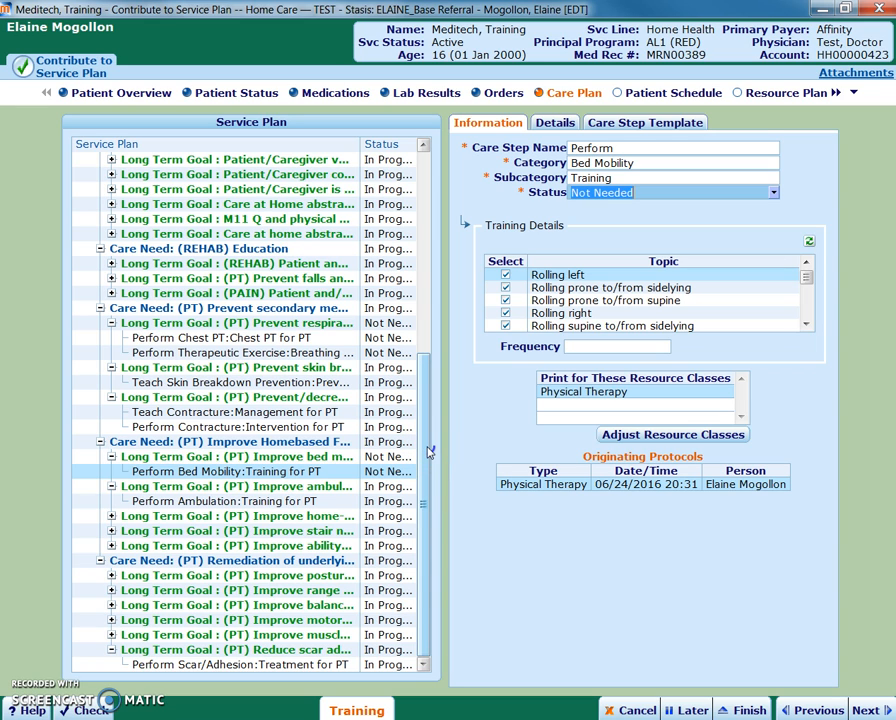
- Expand the PT long term goals for home-based transfers, stair negotiation and ability to stand to review their training care steps
mouse_move(428, 452)
left_mouse_down()
mouse_move(427, 437)
mouse_move(427, 447)
left_mouse_up()
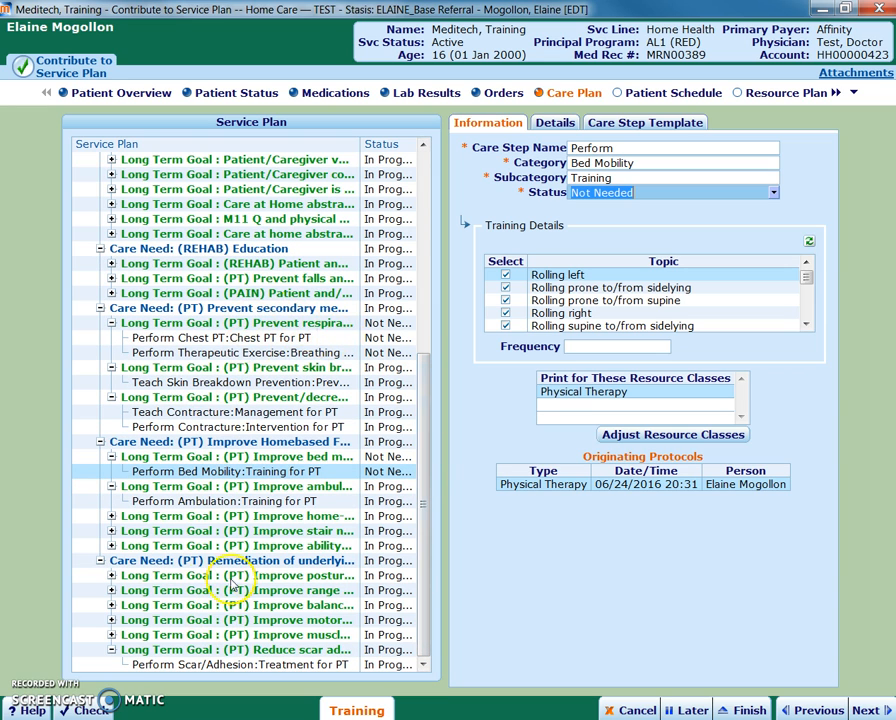
left_click(270, 518)
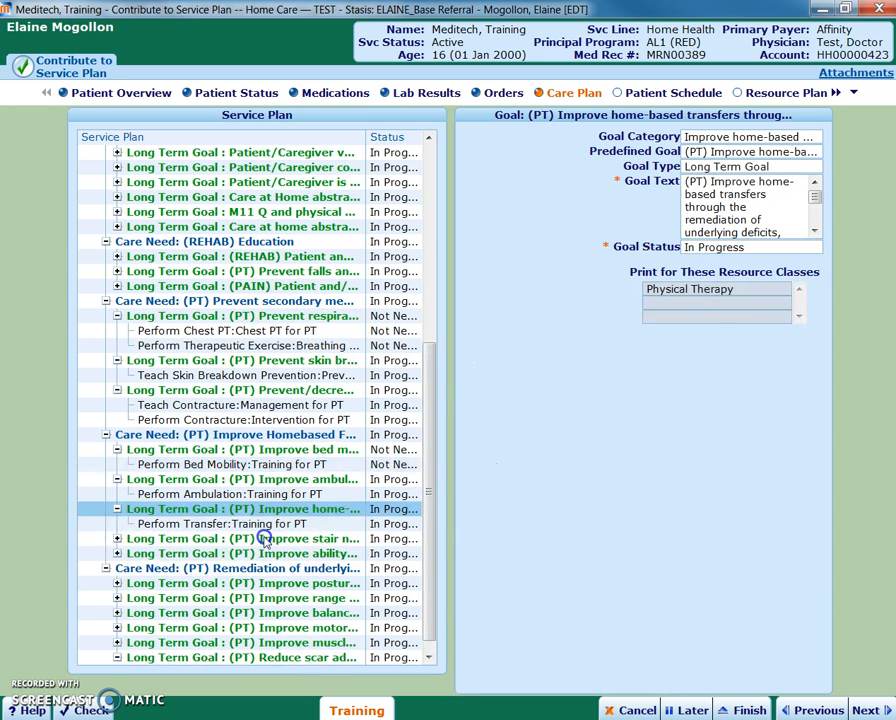
left_click(259, 537)
left_click(250, 568)
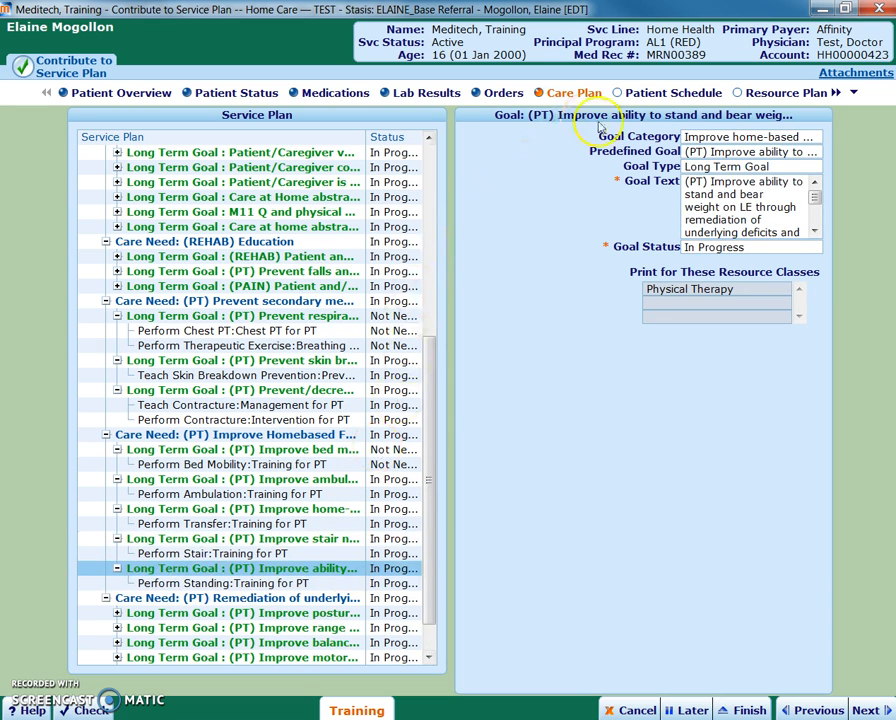
- Review the visits planned in the Patient Schedule, going back to the weeks of June 12 to June 25, 2016
left_click(868, 710)
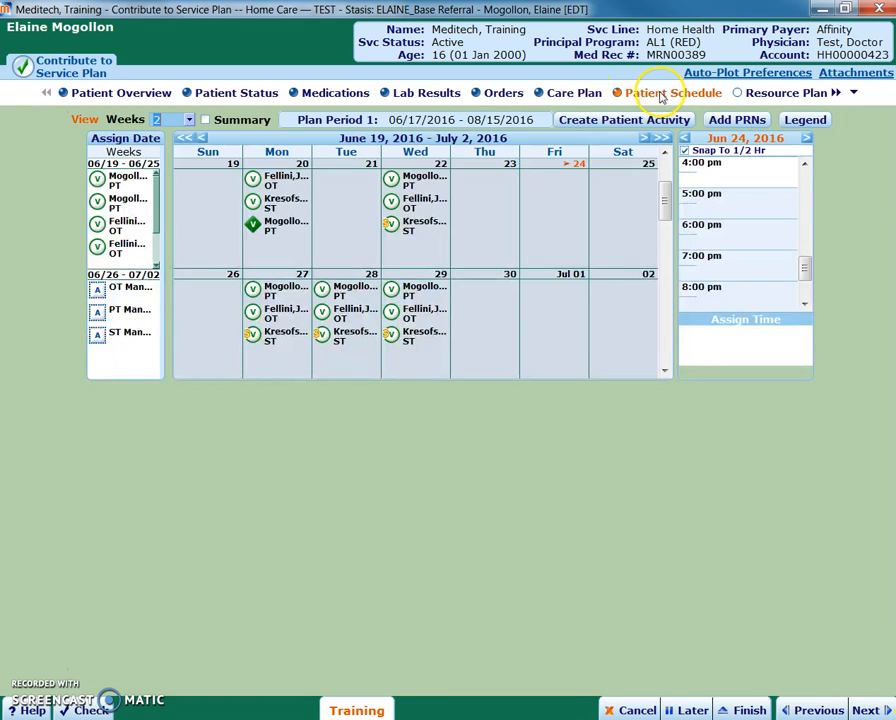
left_click_drag(672, 207, 681, 180)
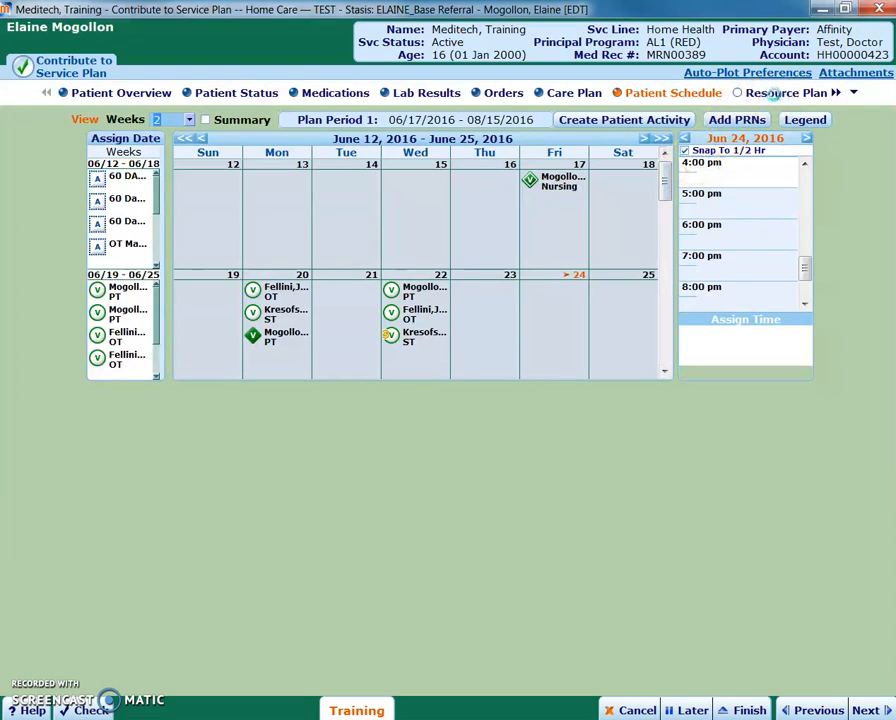
- Examine the Physical Therapy resource class in the Resource Plan and its list of planned visits
left_click(773, 92)
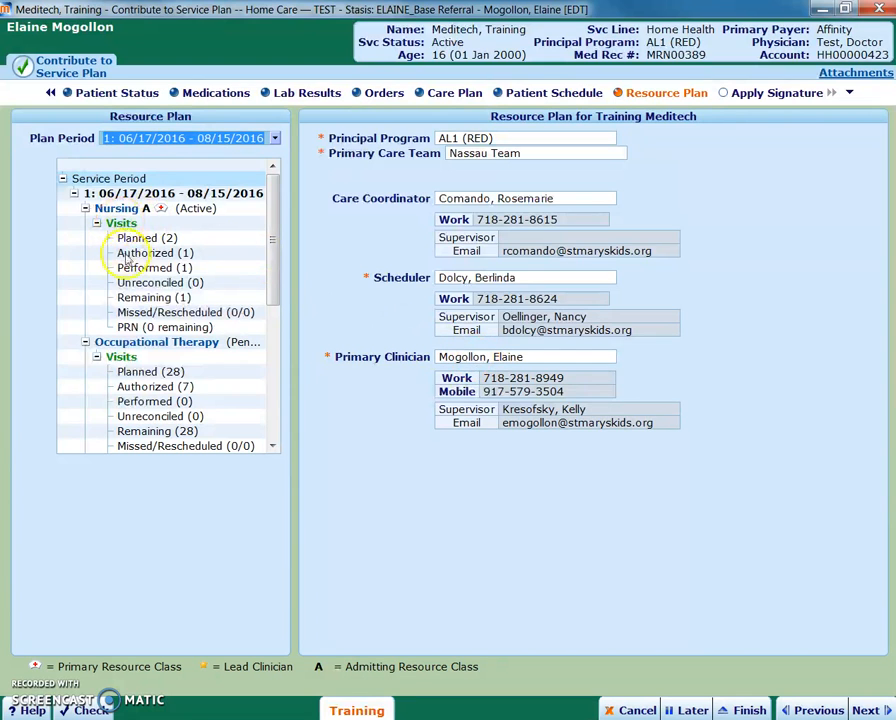
scroll(128, 262, "down", 2)
left_click(172, 392)
scroll(220, 372, "down", 3)
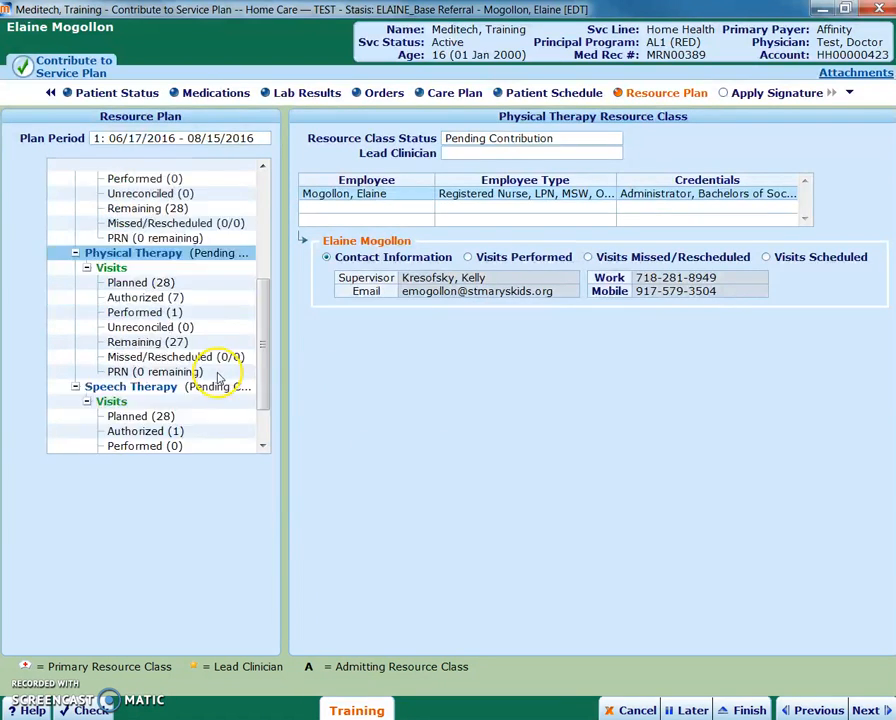
left_click(126, 285)
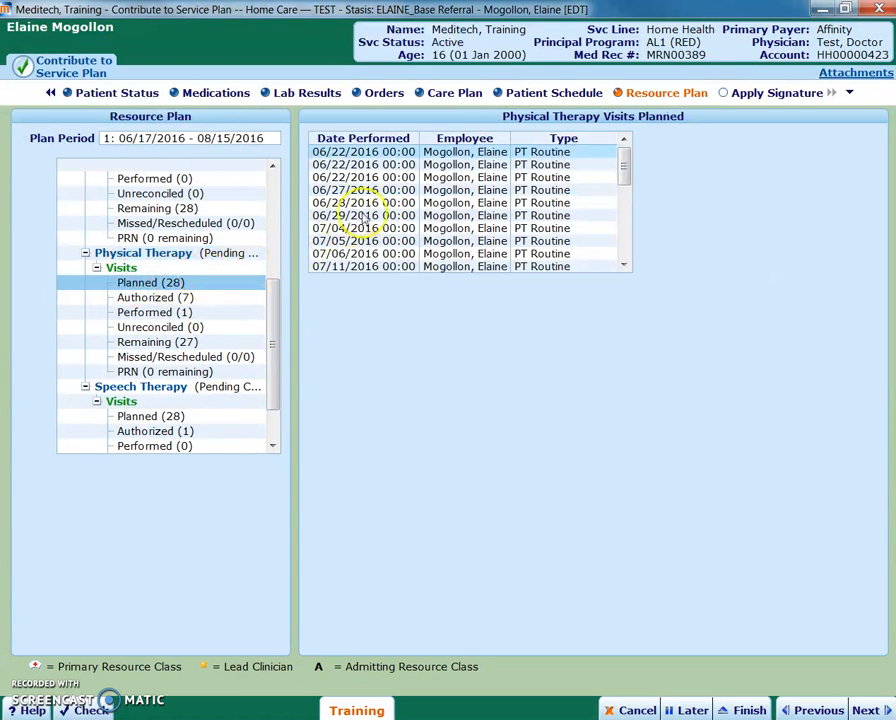
left_click_drag(624, 168, 592, 178)
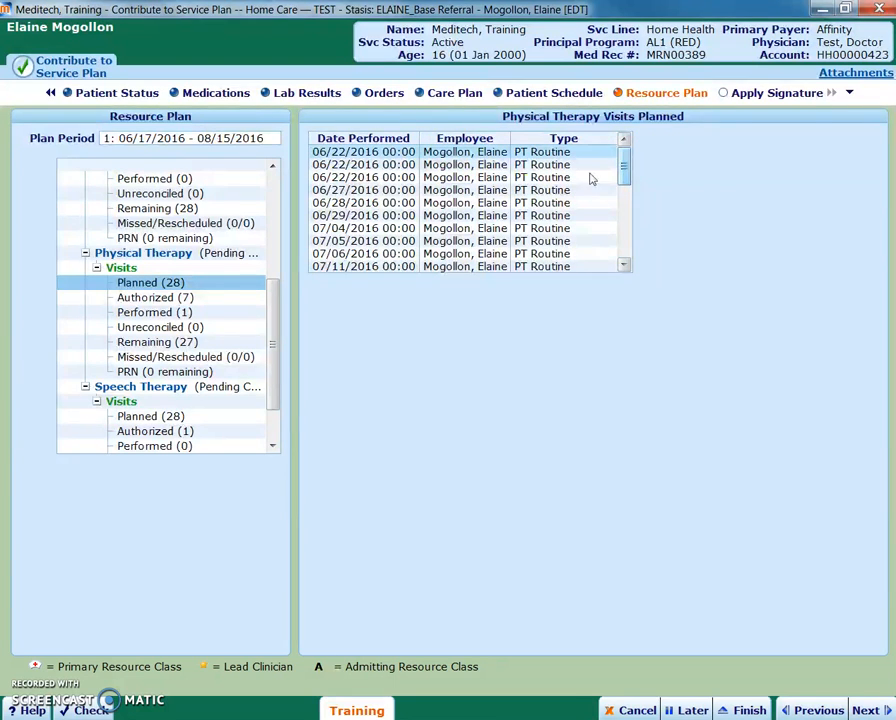
- Review the authorized, performed, remaining and missed/rescheduled Physical Therapy visits for the plan period
left_click(157, 298)
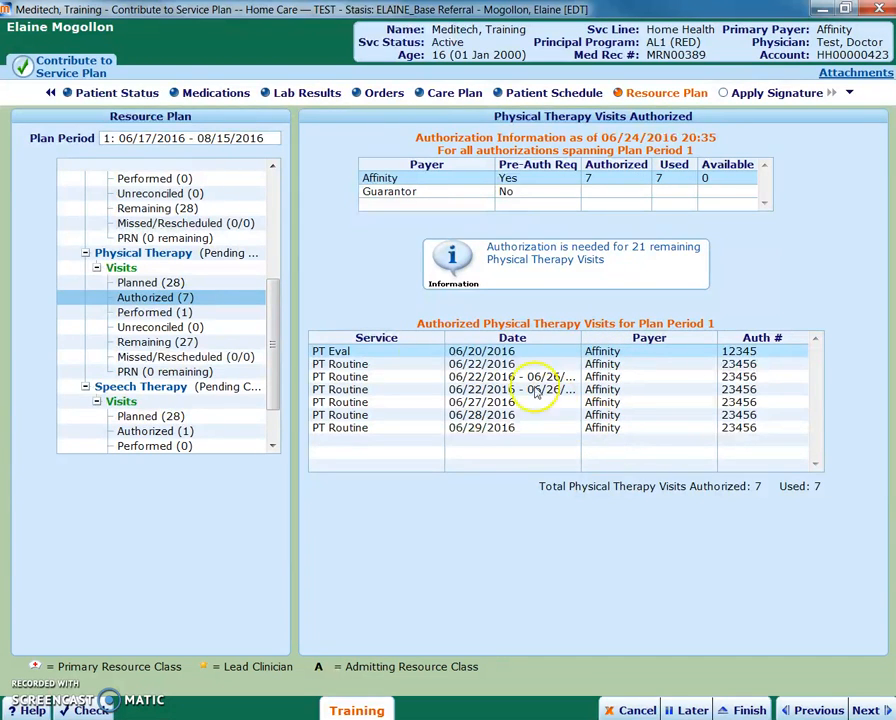
left_click(152, 312)
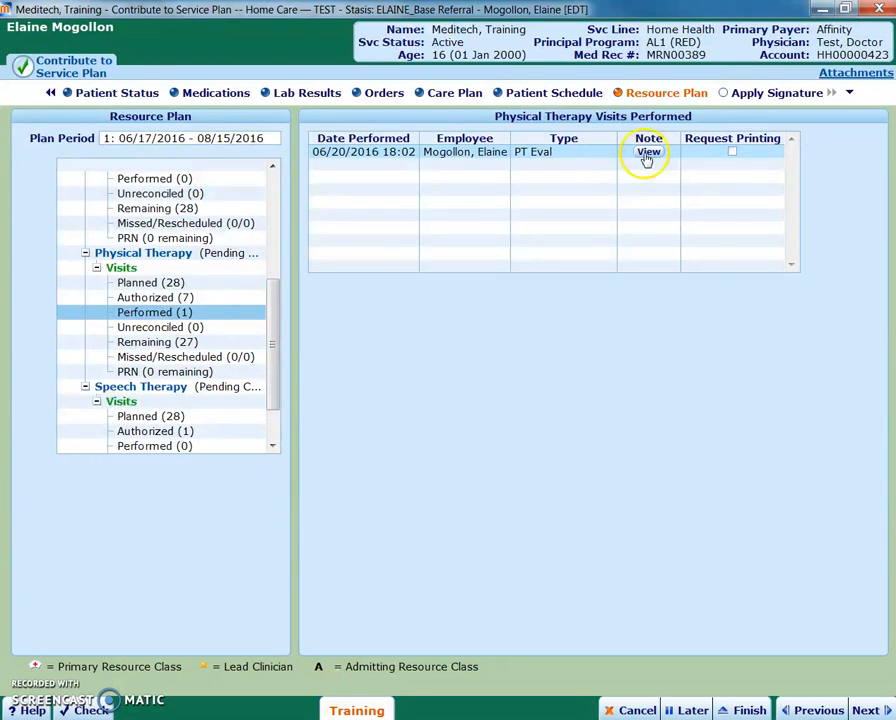
left_click(152, 343)
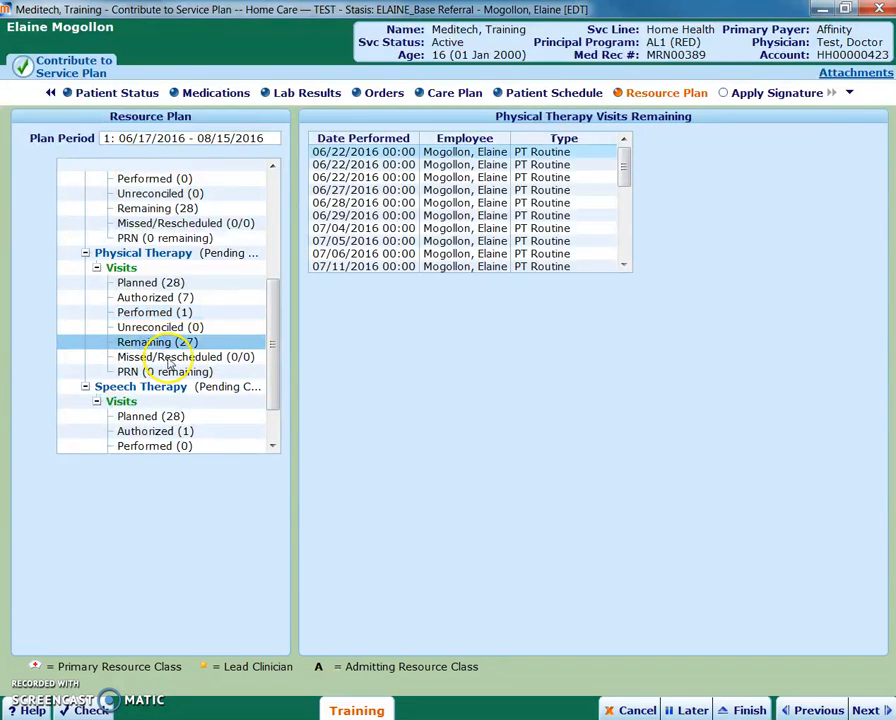
left_click(168, 358)
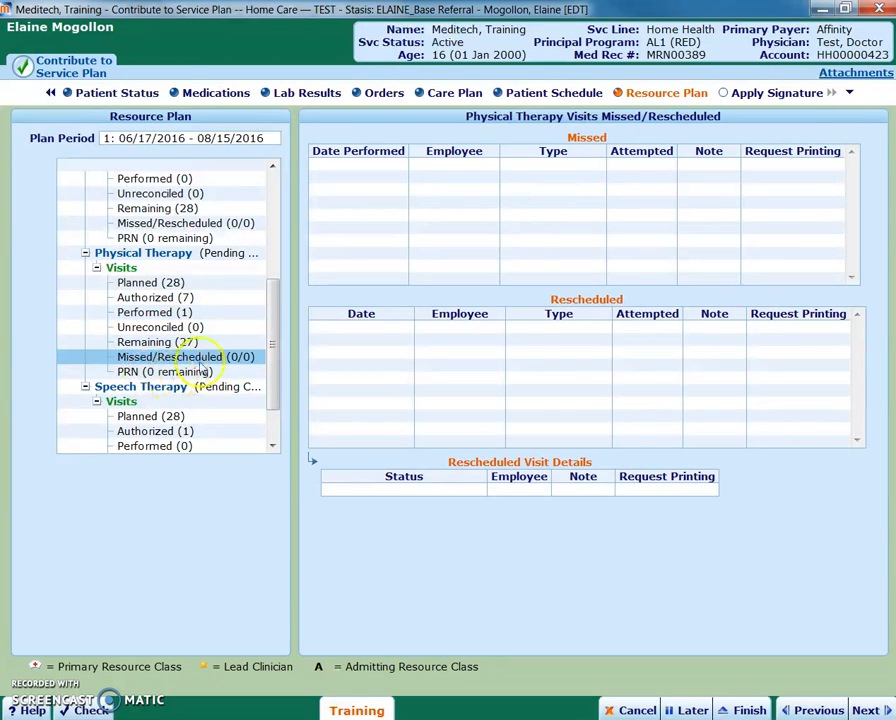
scroll(272, 350, "down", 2)
left_click_drag(273, 347, 262, 202)
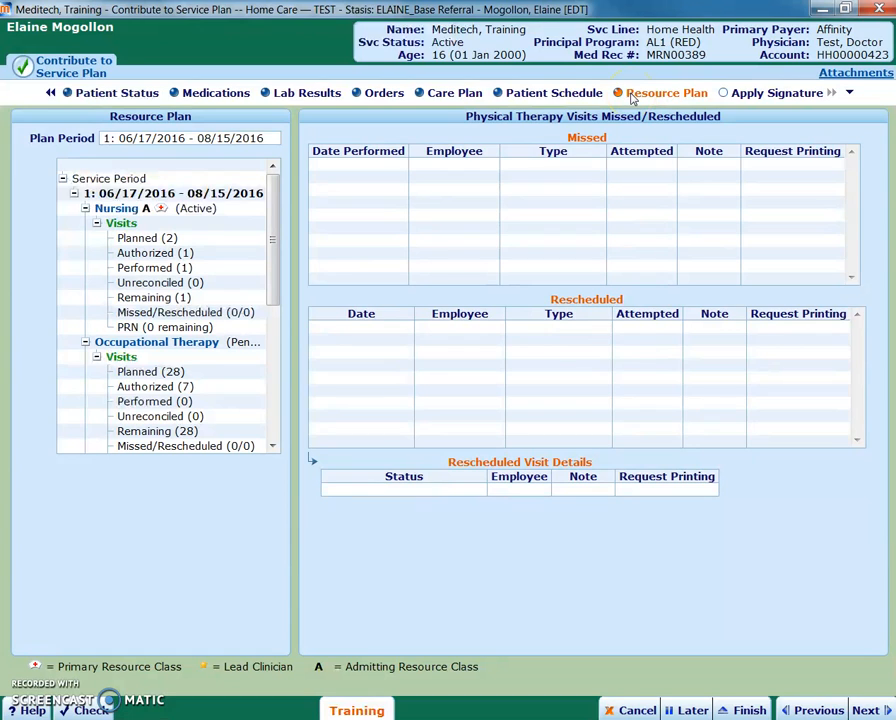
- Set the Physical Therapy resource class status to Active and apply the clinician's signature
left_click(723, 94)
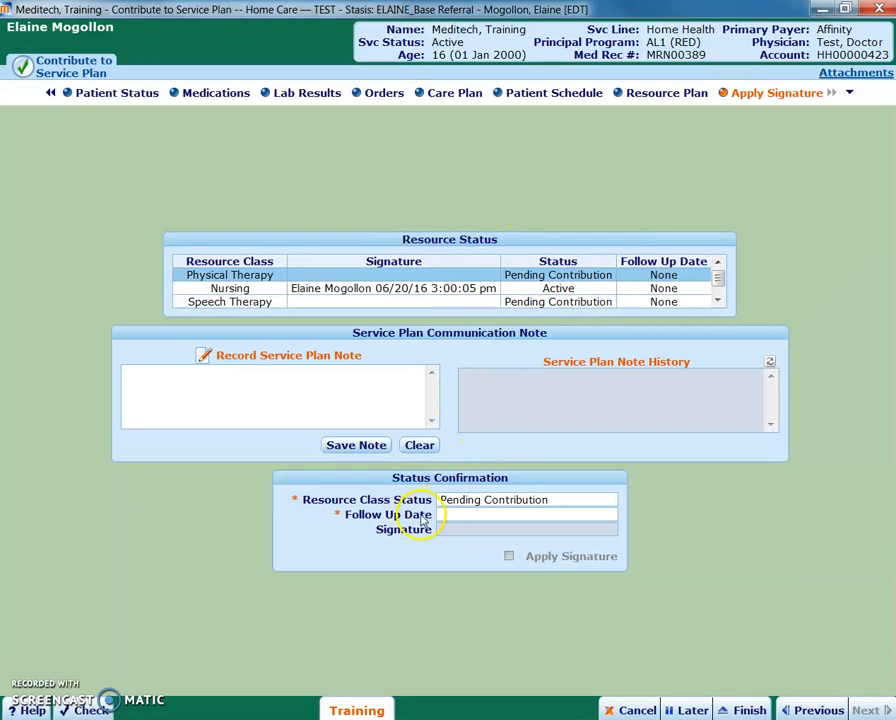
left_click(537, 503)
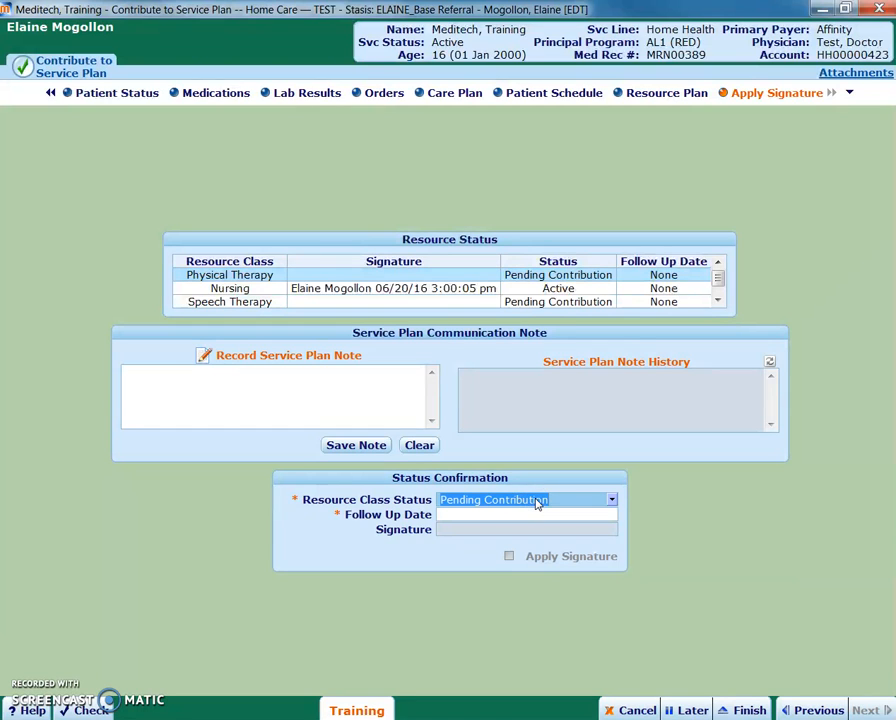
left_click(615, 500)
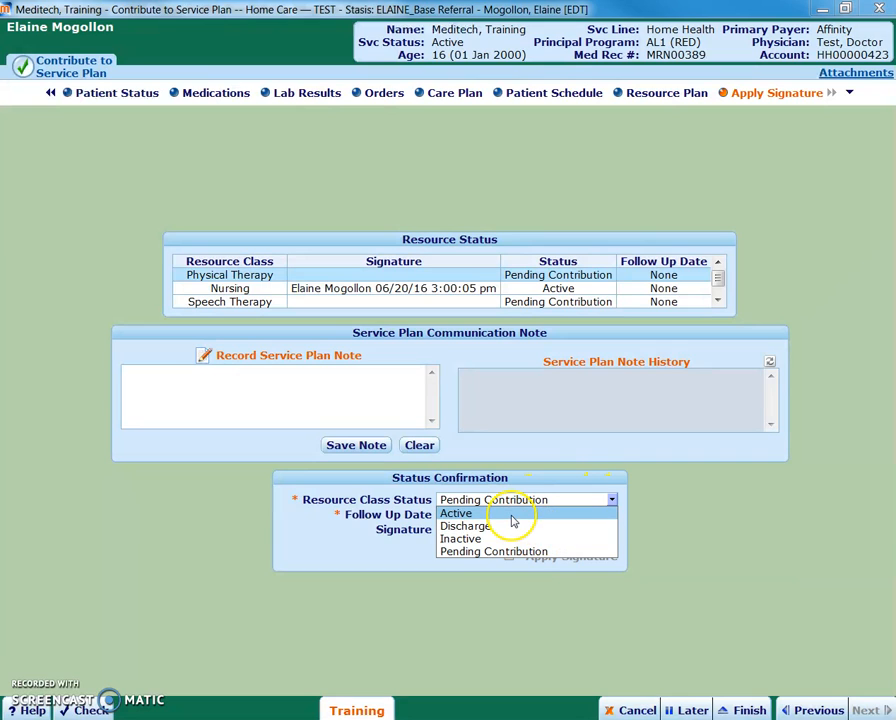
left_click(511, 516)
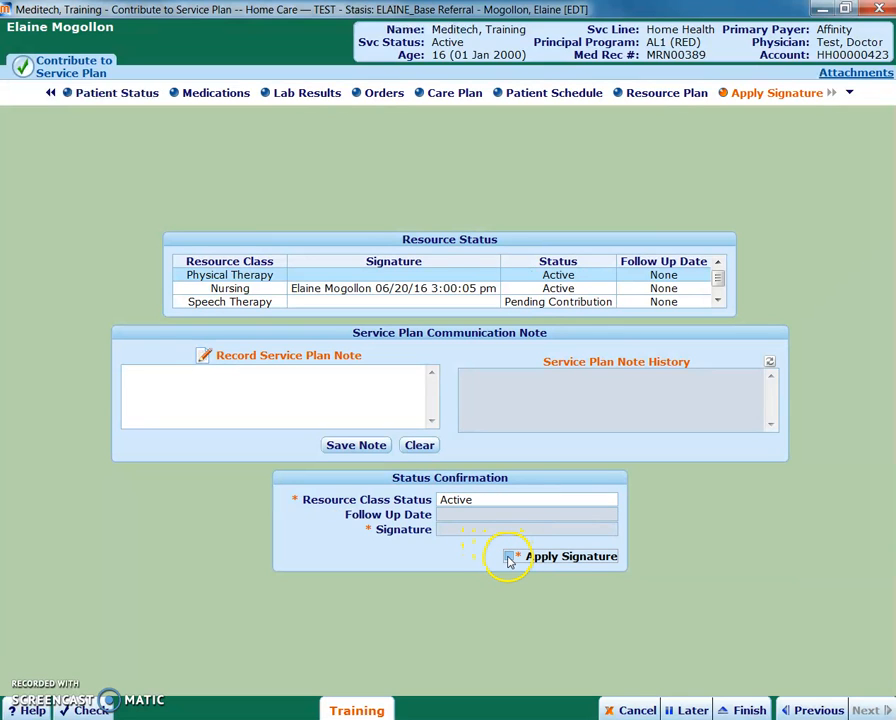
left_click(509, 557)
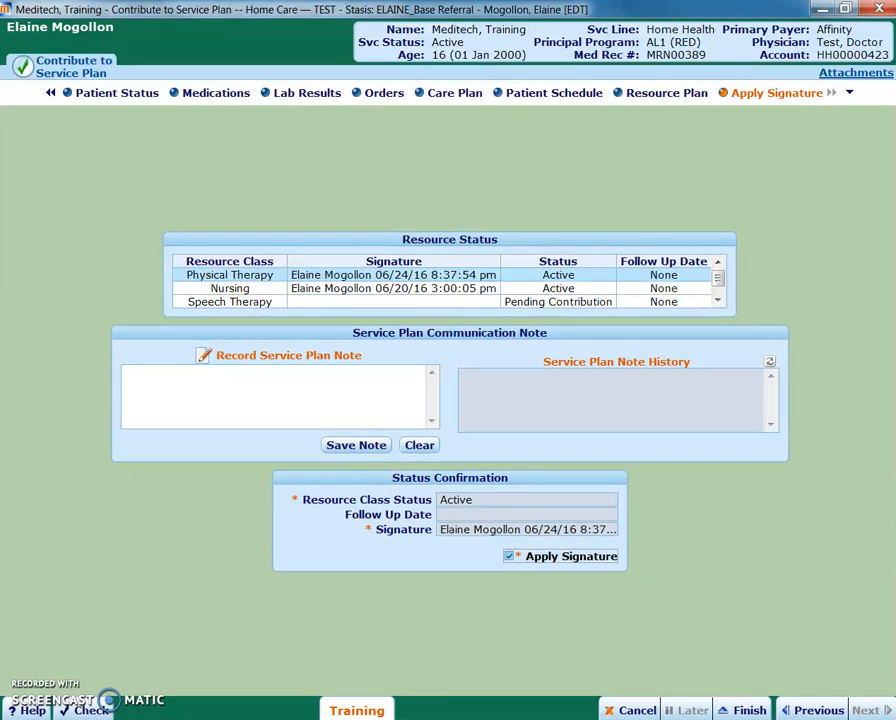
- Recheck the Care Plan's PT goals and care steps, including the skin breakdown goal and the Perform Chest PT care step
left_click(453, 99)
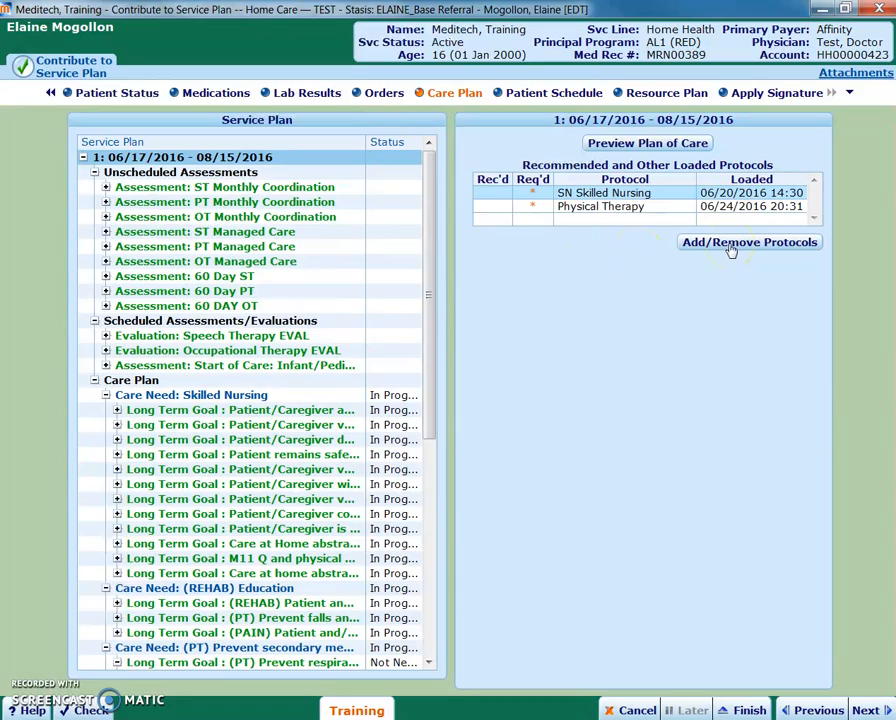
scroll(426, 356, "down", 7)
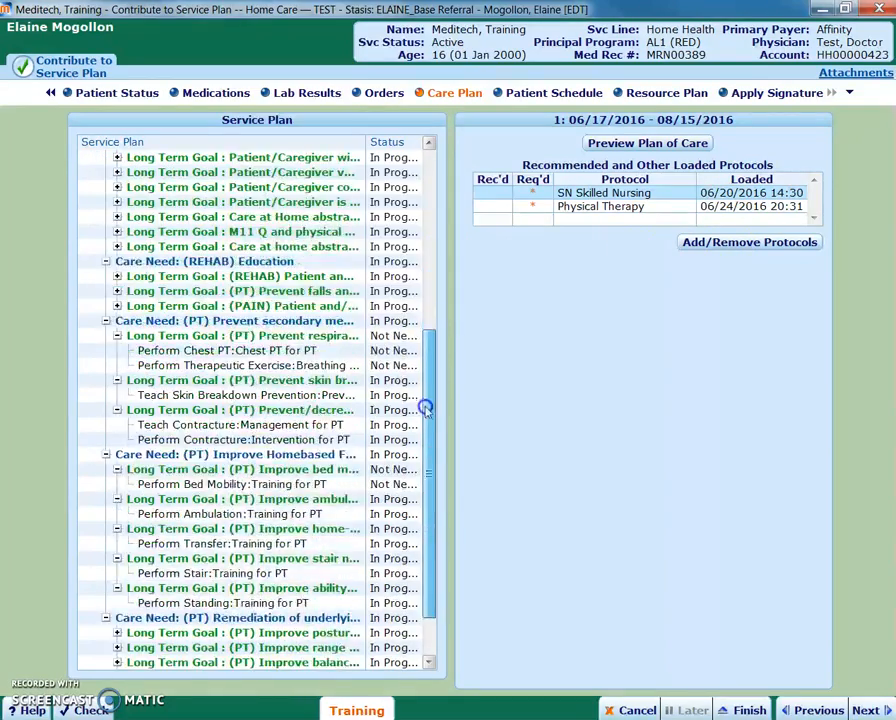
scroll(425, 409, "down", 1)
left_click(296, 332)
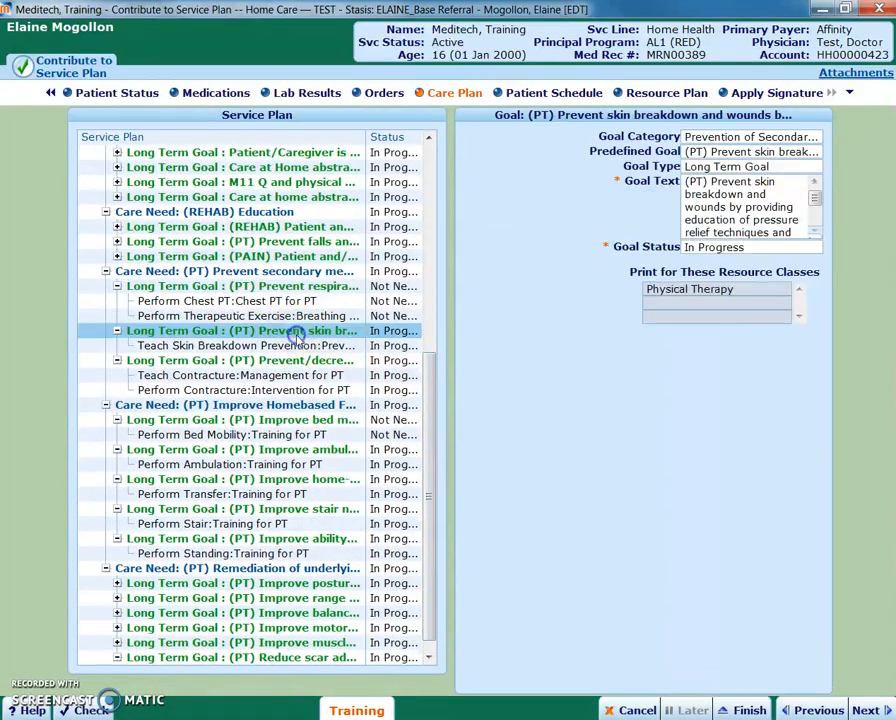
left_click(300, 301)
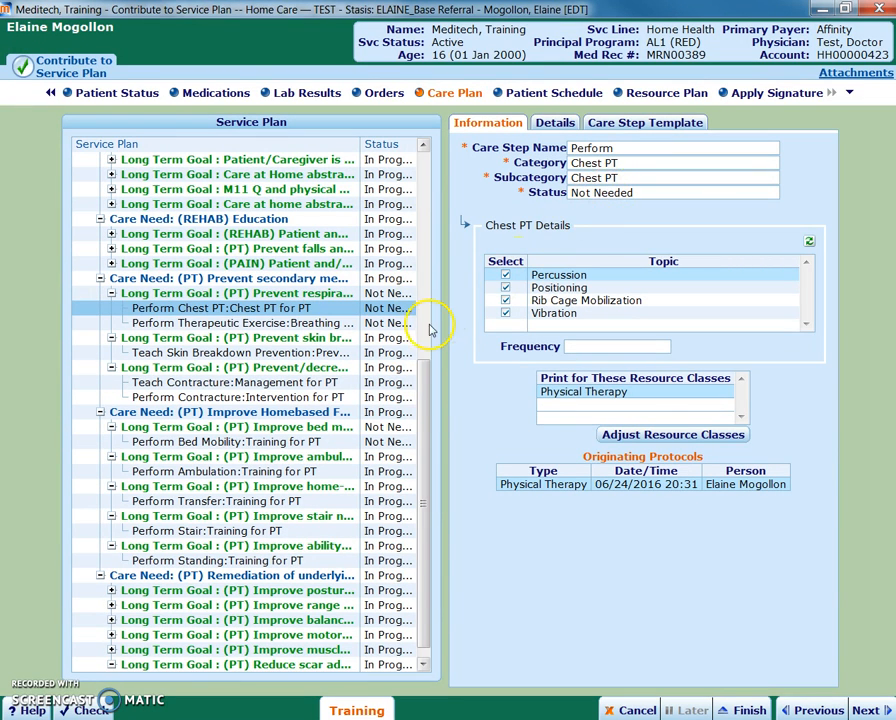
scroll(427, 387, "down", 1)
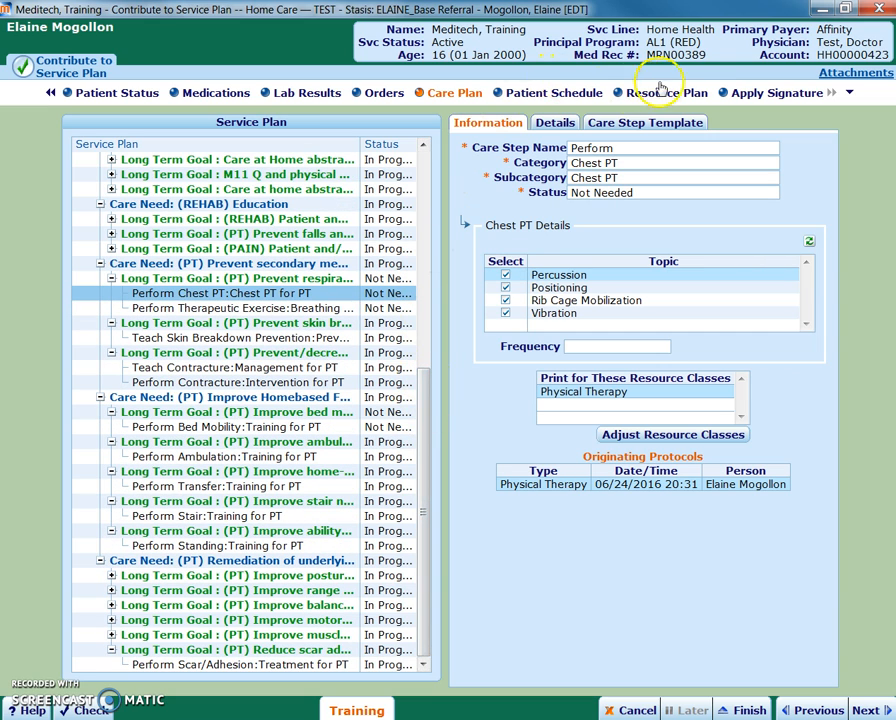
- Return to the signature page and finish the service plan contribution
left_click(737, 93)
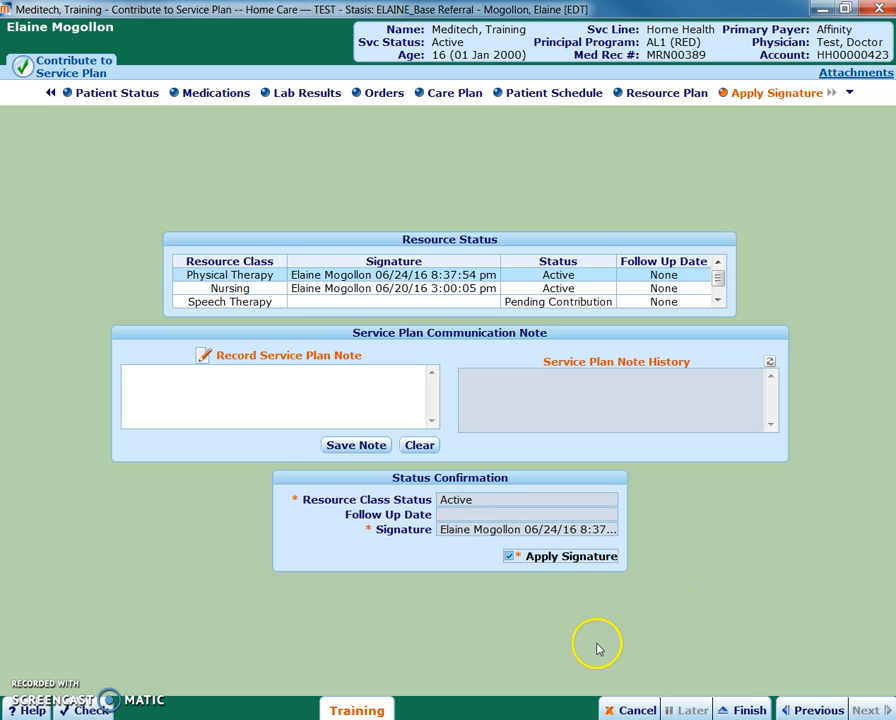
left_click(733, 711)
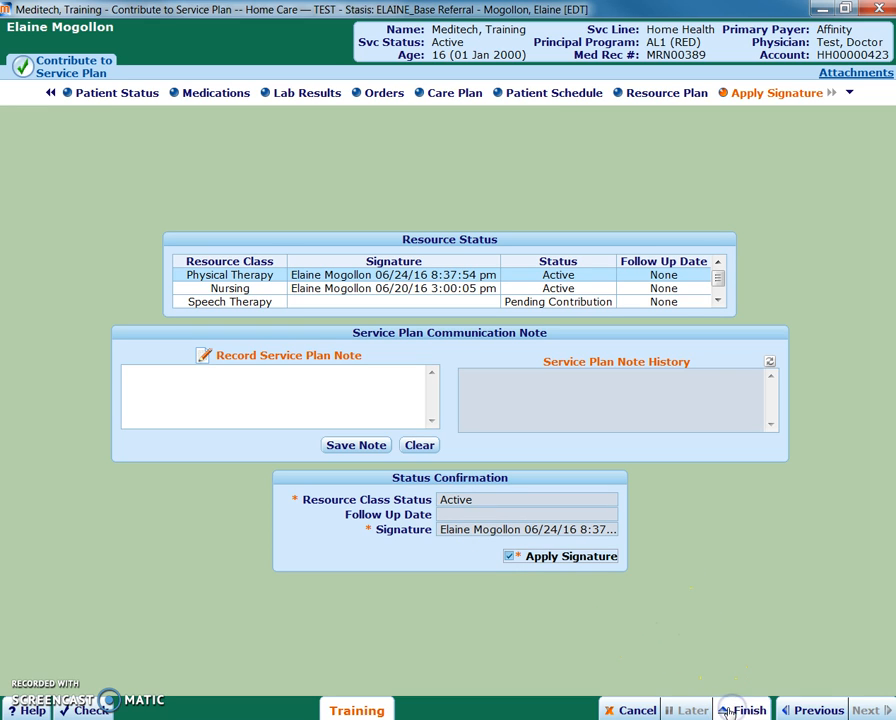